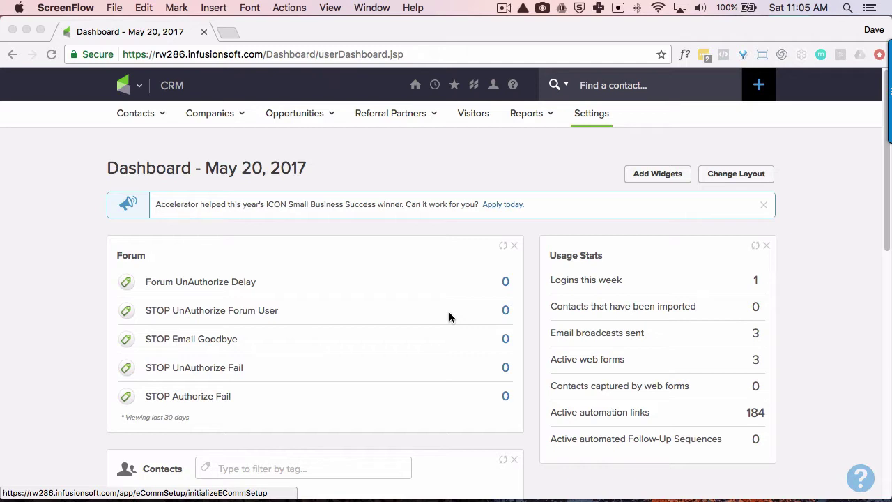
Create a new marketing campaign named "Email".
click(141, 90)
click(356, 149)
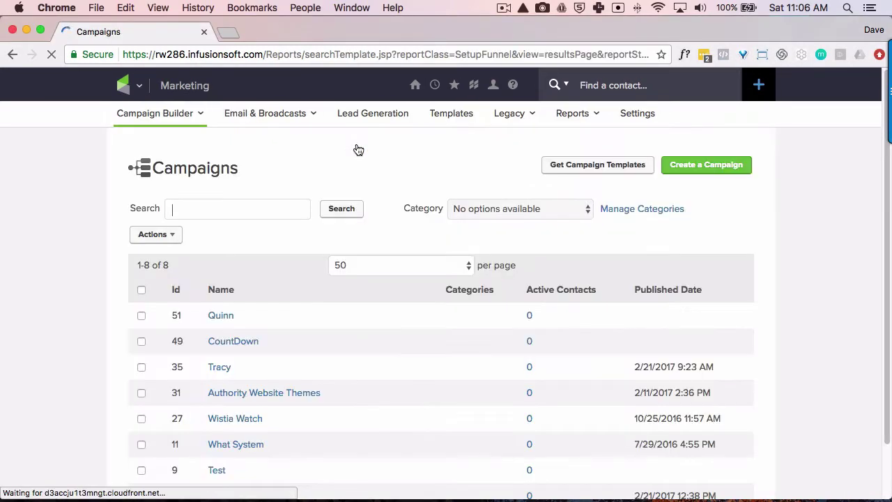
click(721, 167)
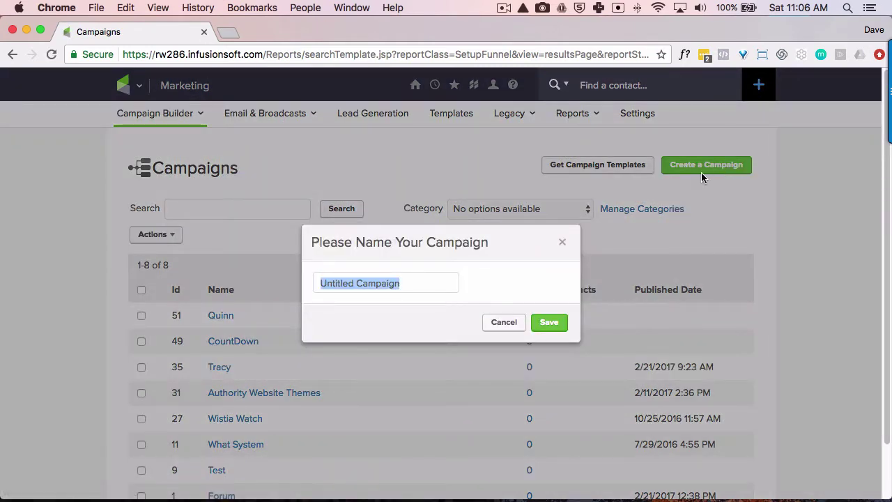
text(Email)
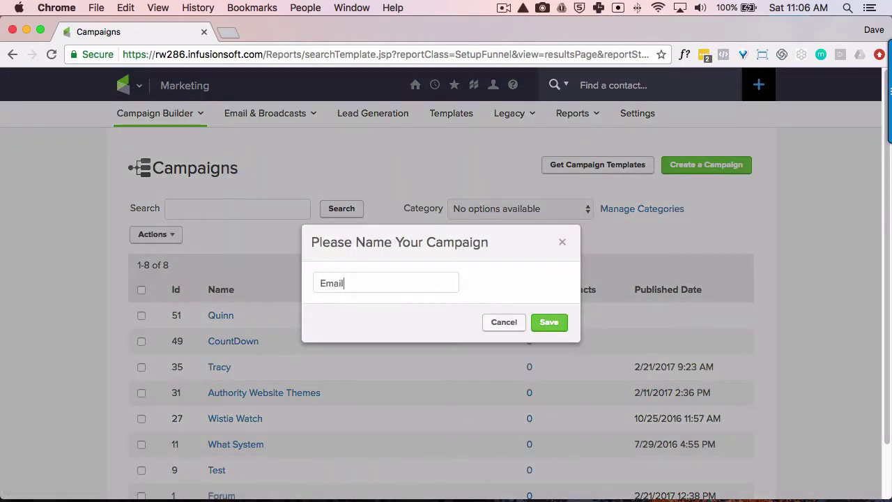
click(551, 323)
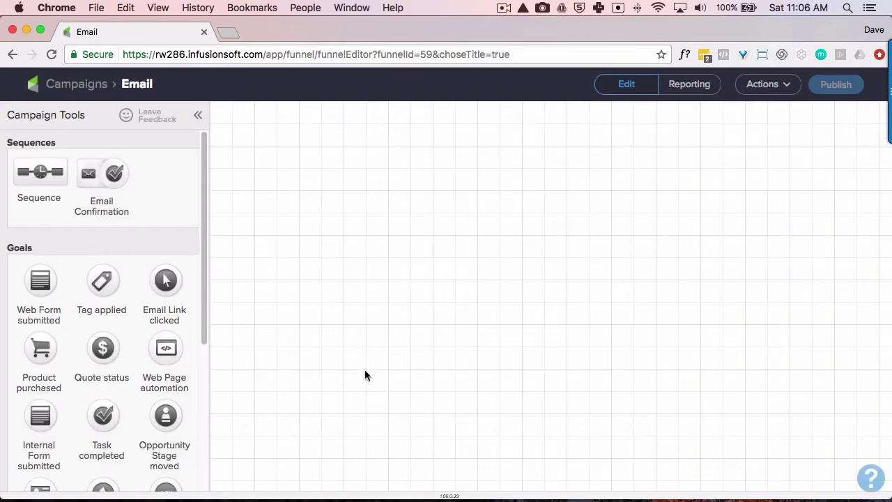
Add a Tag applied goal to the campaign, triggered by a new tag "START - Email 1" in the Prospect Tags category.
drag(96, 282, 322, 212)
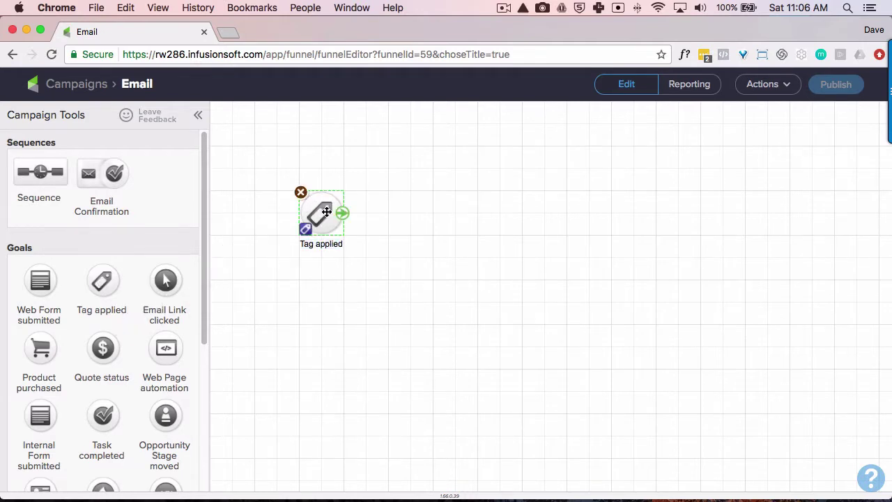
double_click(327, 212)
click(338, 273)
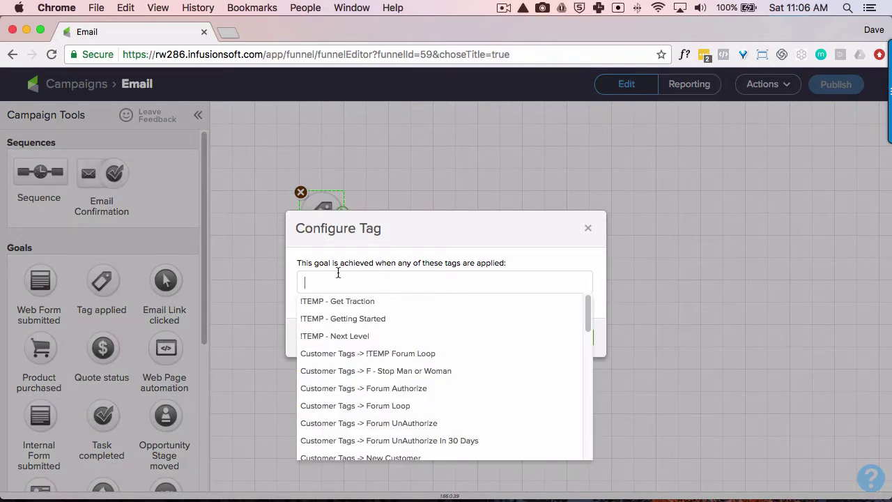
text(START - Em)
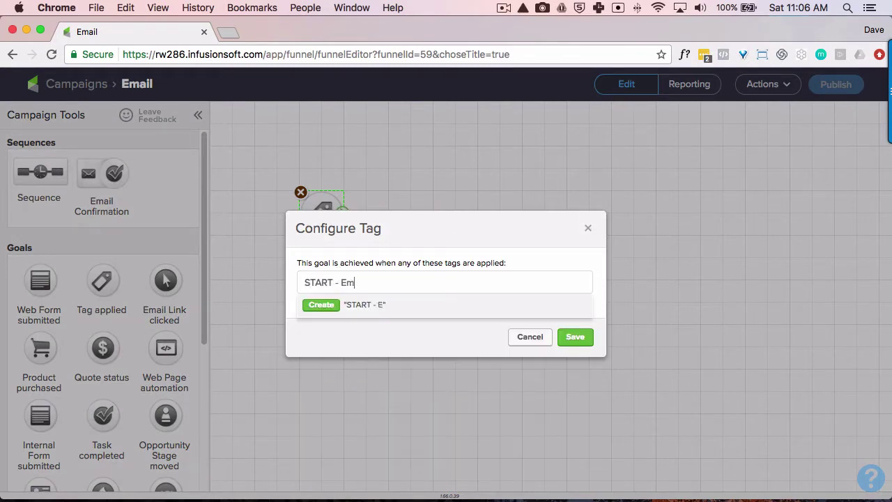
text(ail 1)
click(319, 306)
click(338, 305)
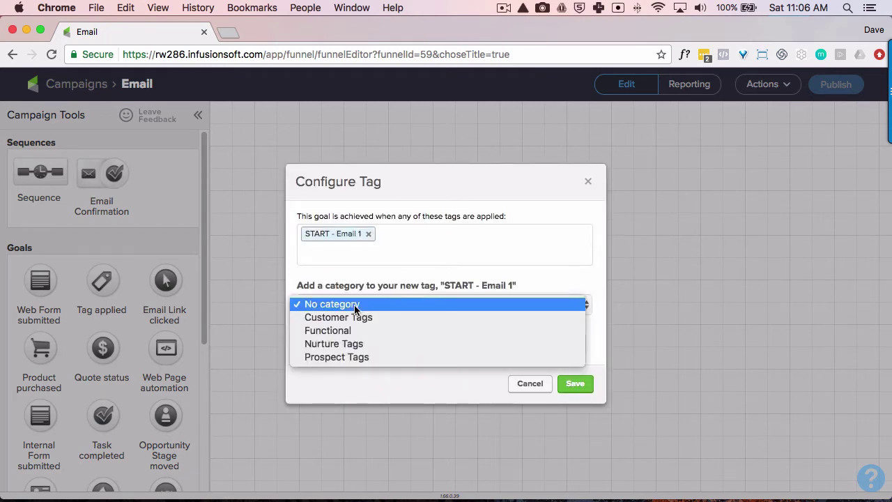
key(Escape)
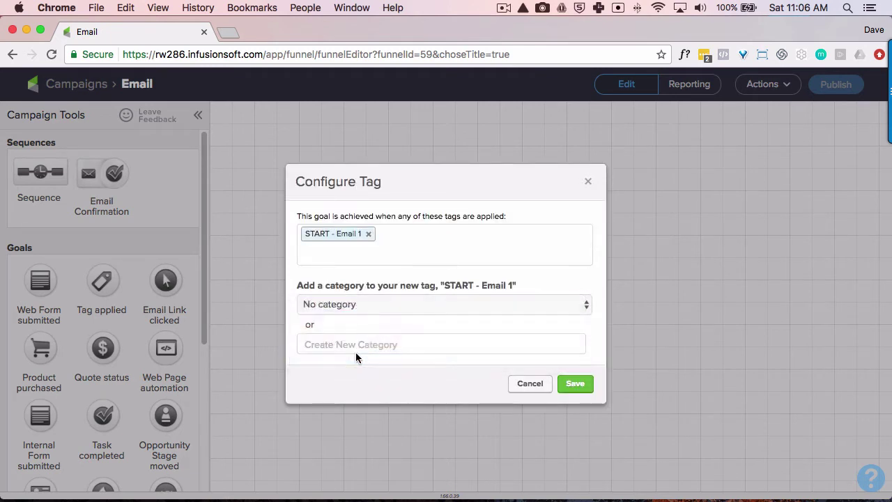
click(559, 384)
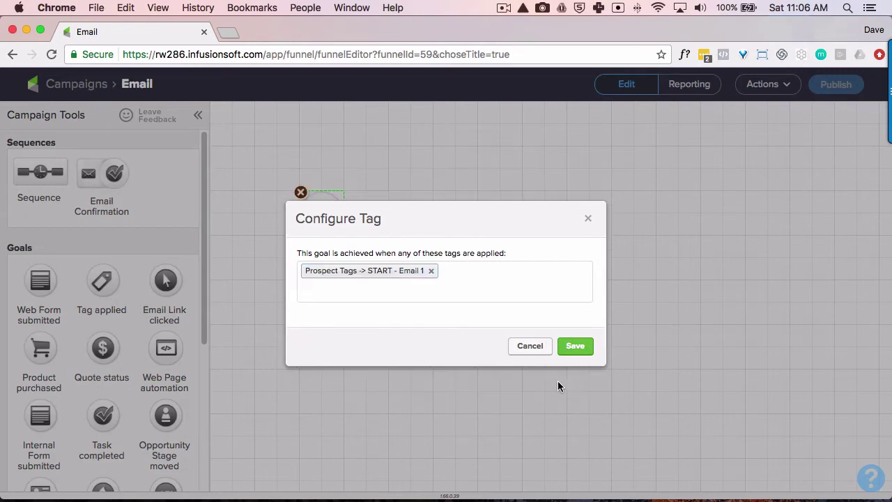
click(570, 347)
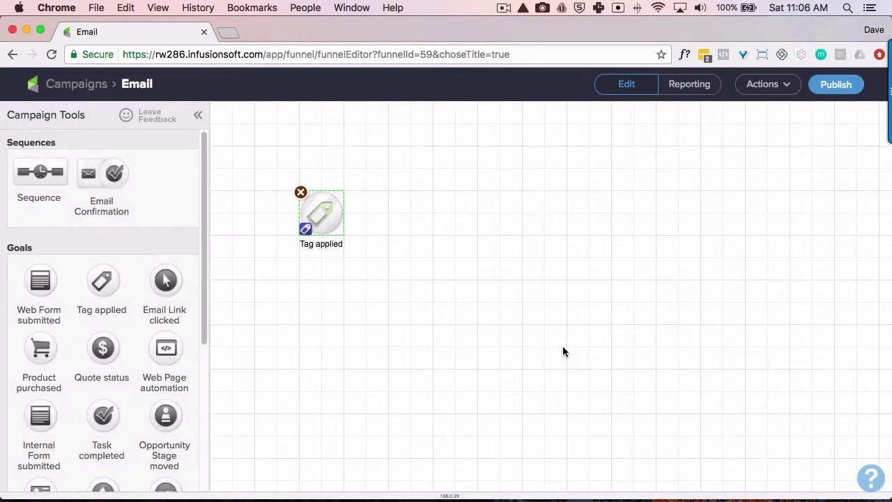
Add a sequence named "Email 1" beside the tag goal and connect the goal to it.
drag(29, 178, 394, 203)
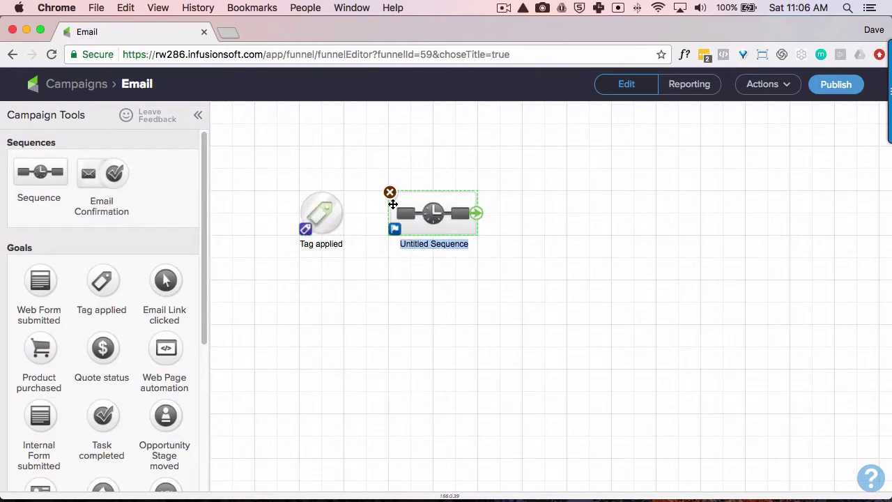
text(Em)
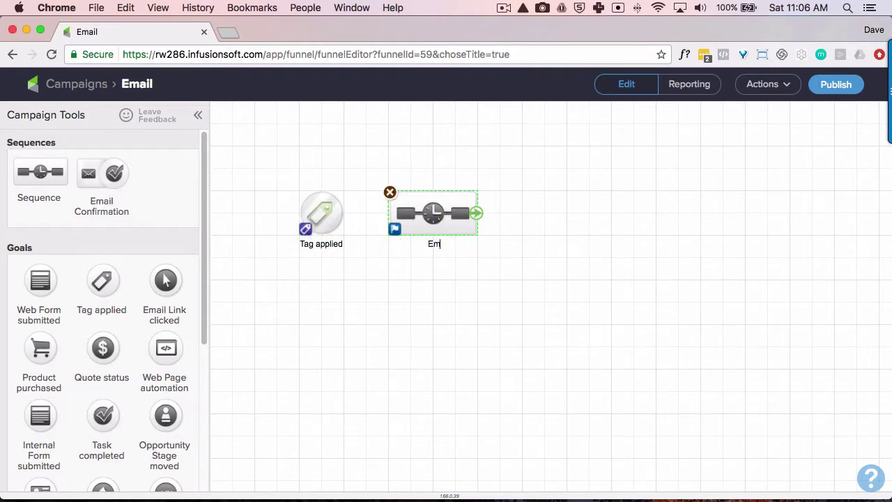
text(ail 1)
click(441, 349)
drag(342, 216, 419, 208)
Add an email named "Email 1A" after the start of the Email 1 sequence, using the Announcement template.
double_click(419, 207)
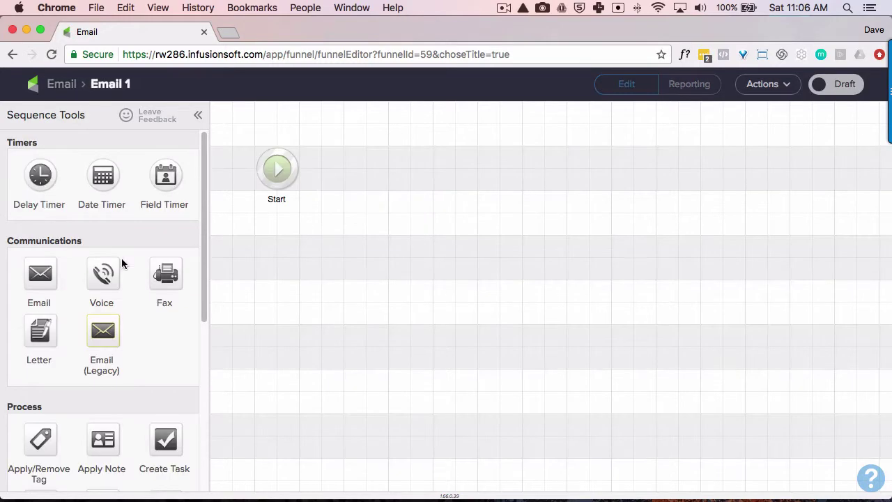
drag(39, 274, 350, 158)
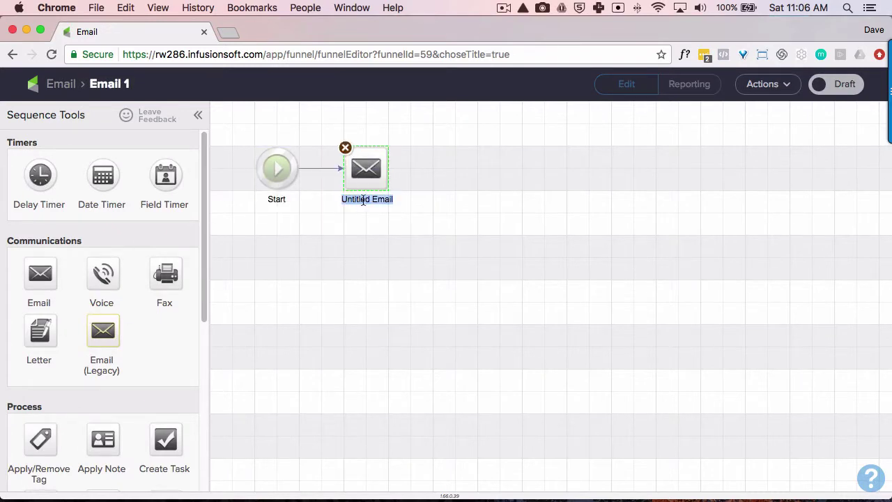
text(Email 1A)
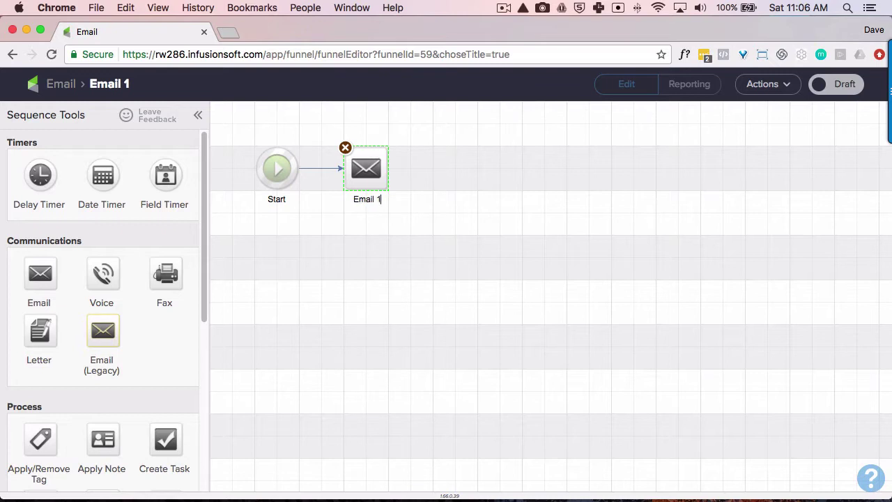
double_click(359, 174)
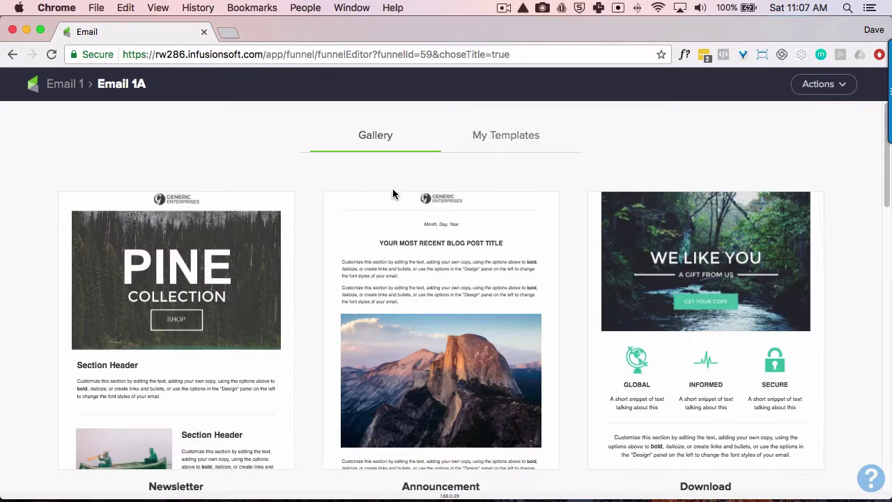
mouse_move(410, 255)
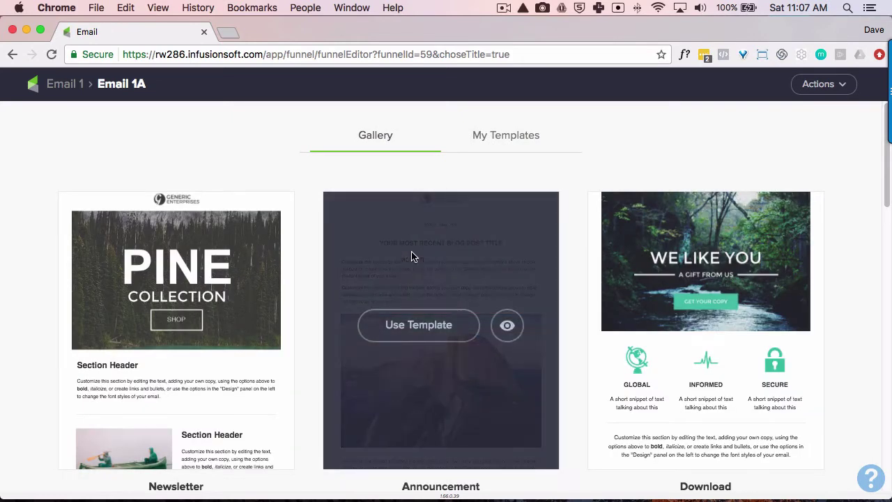
click(425, 330)
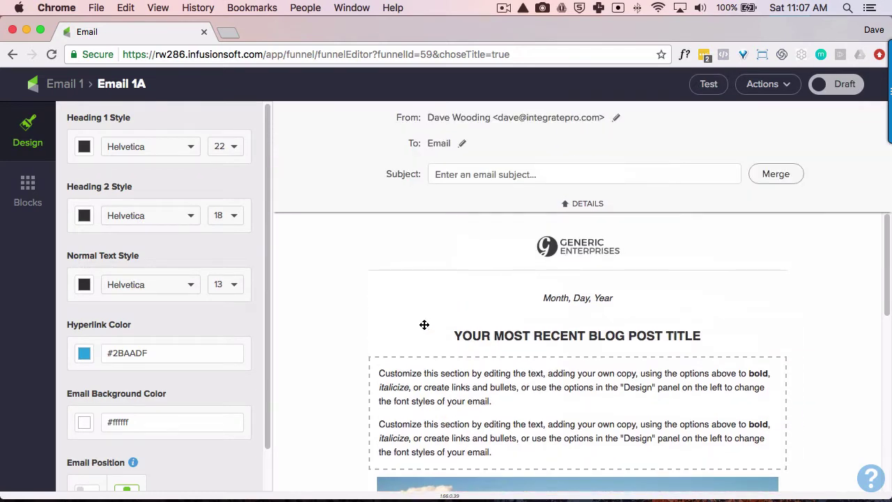
double_click(403, 373)
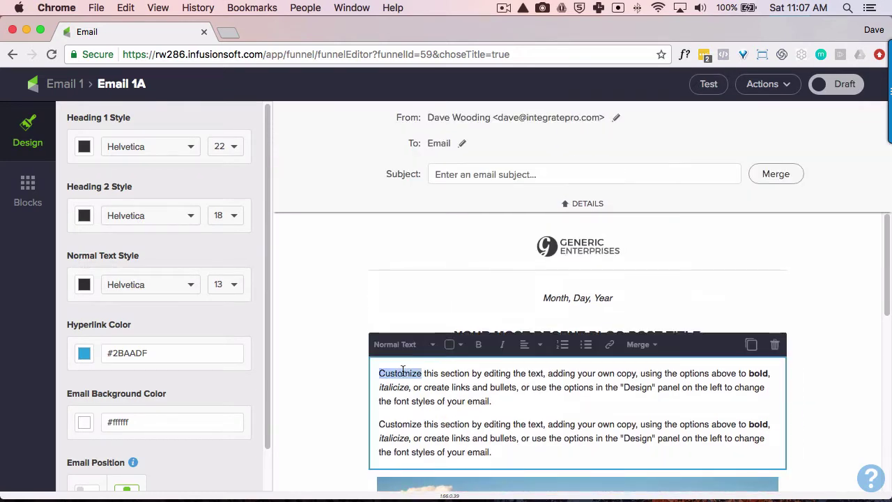
click(611, 347)
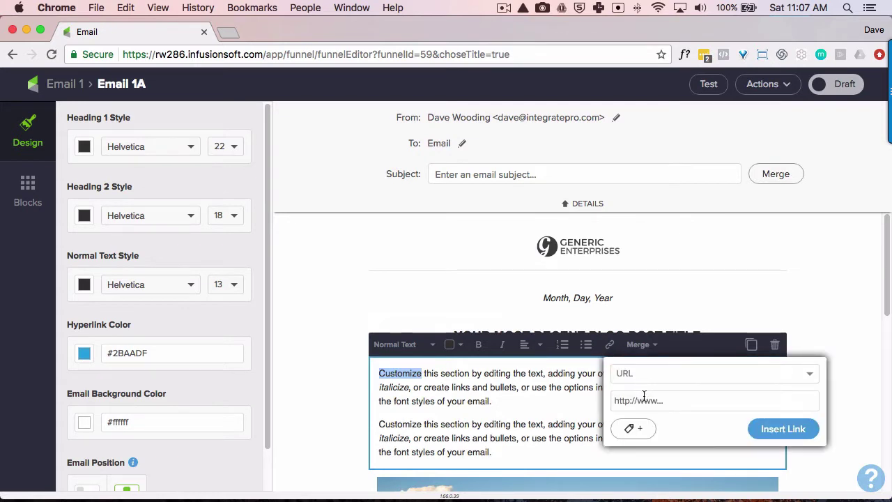
click(645, 400)
text(http)
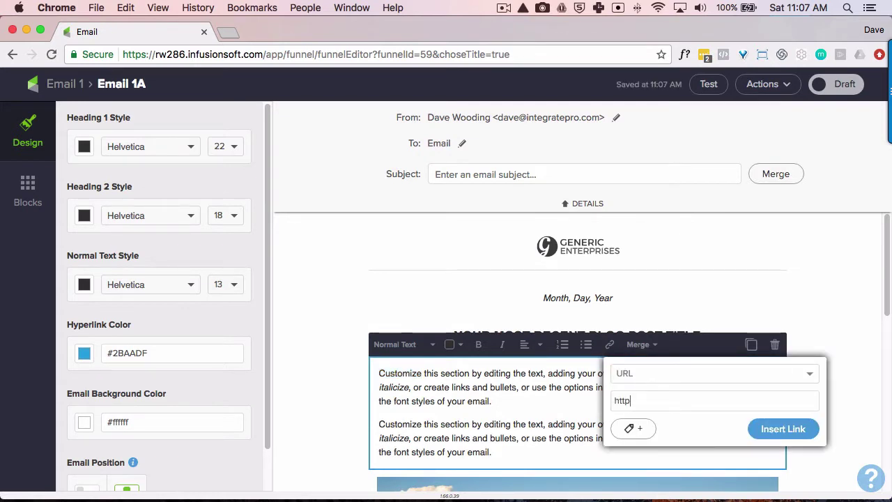
text(://example.com)
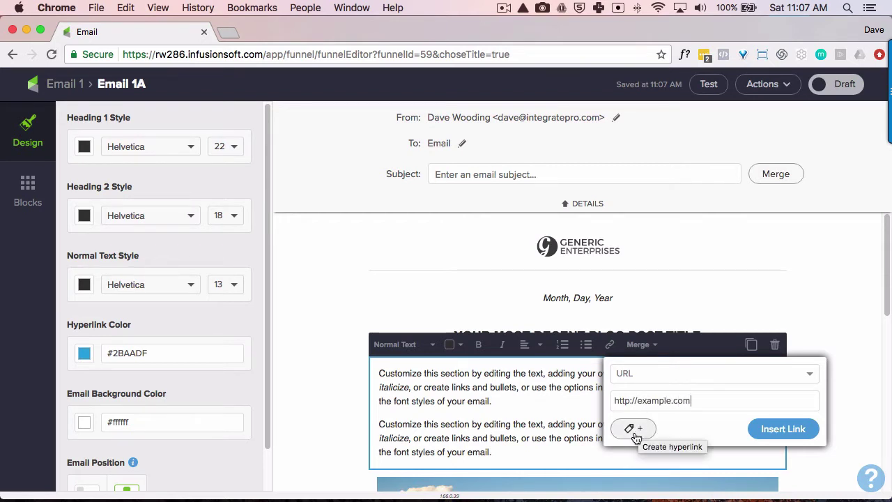
Create a new tag "START - Email 2" to apply when the link is clicked, and insert the link.
click(634, 429)
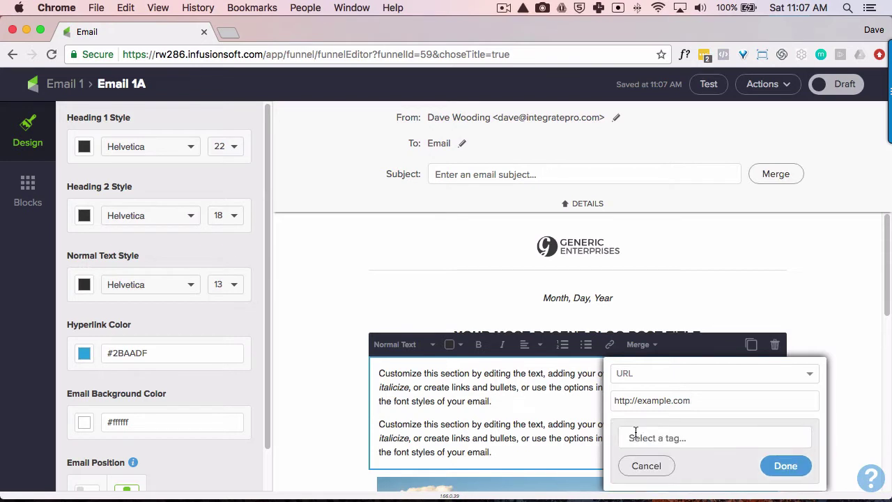
click(635, 438)
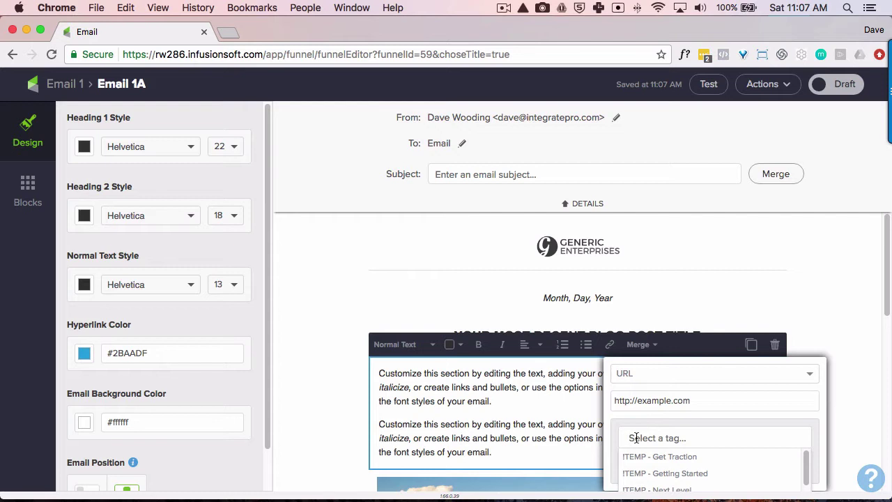
text(START - )
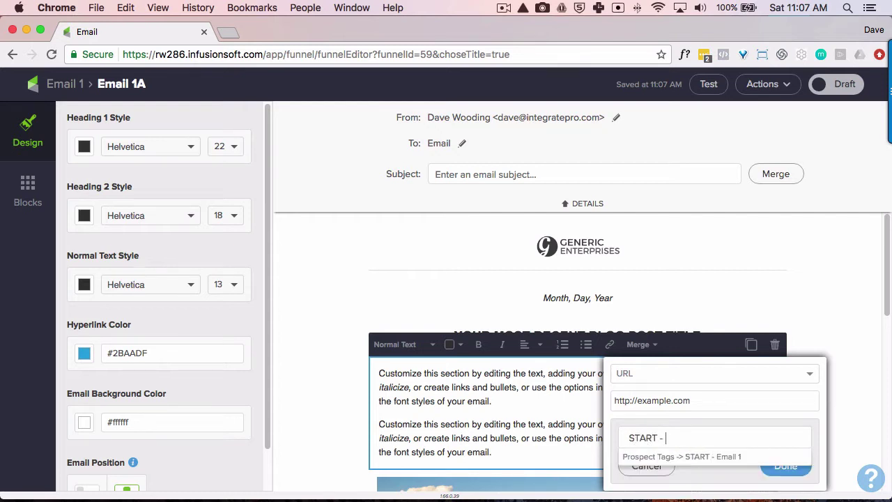
text(Email 2)
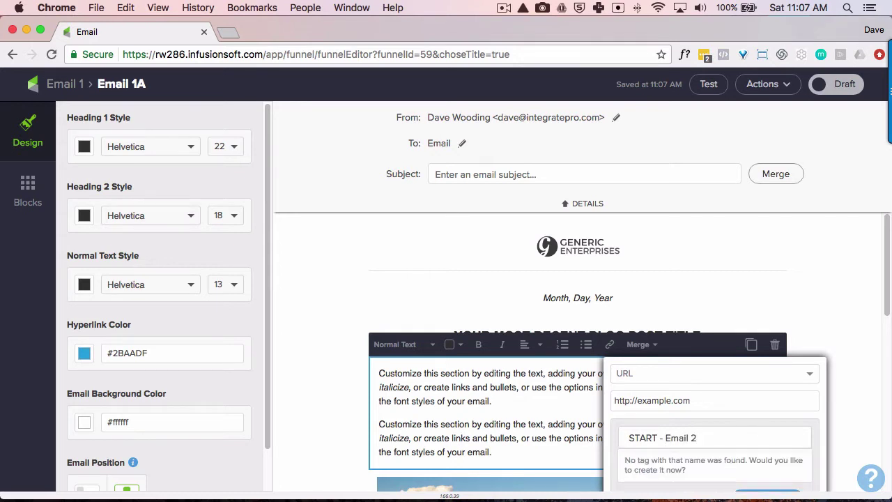
scroll(698, 429, down, 3)
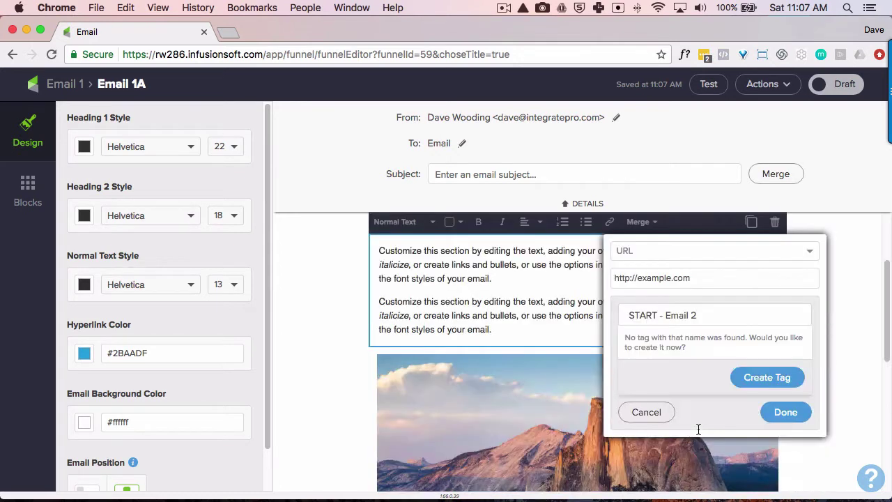
click(758, 380)
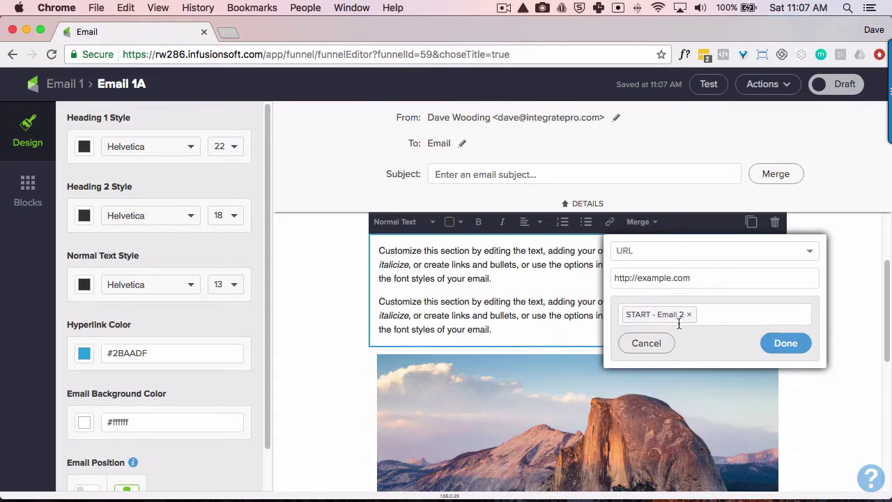
click(774, 345)
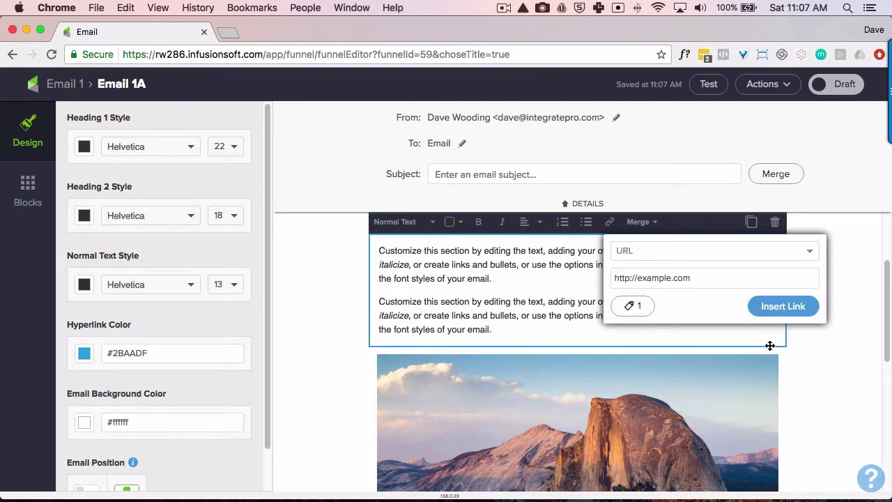
click(768, 308)
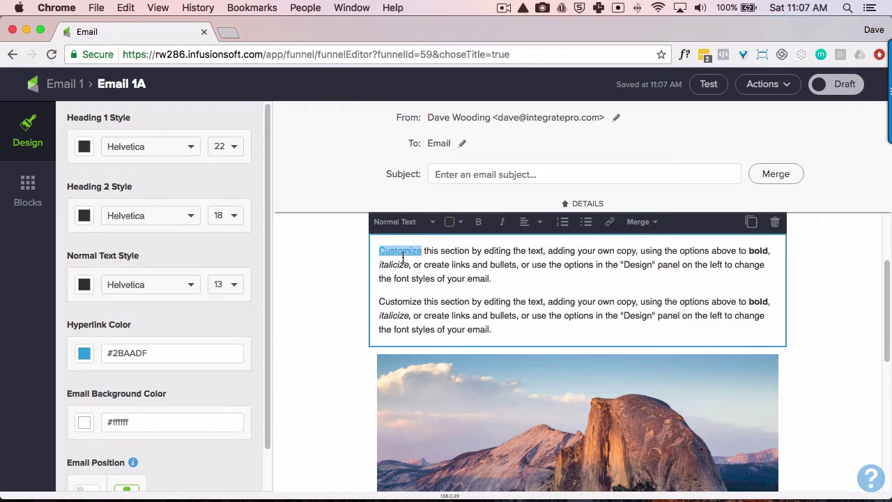
Set the email's subject to "Welcome" and mark the email as ready.
click(840, 88)
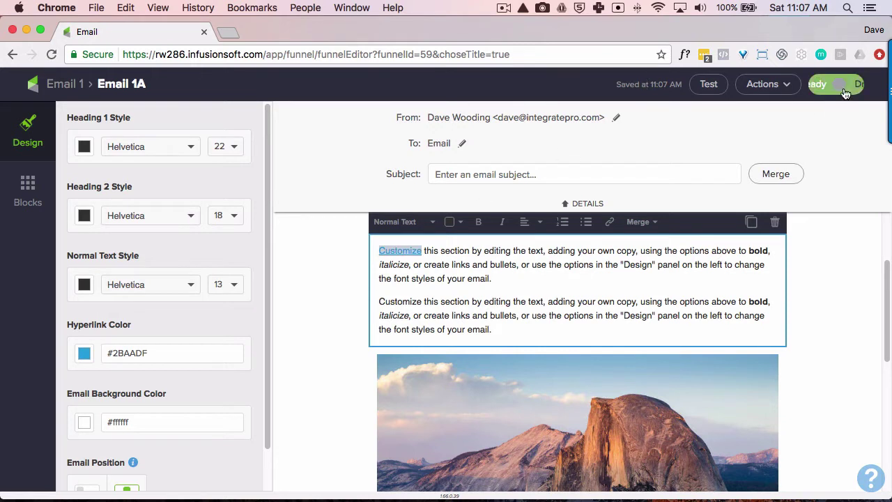
click(475, 174)
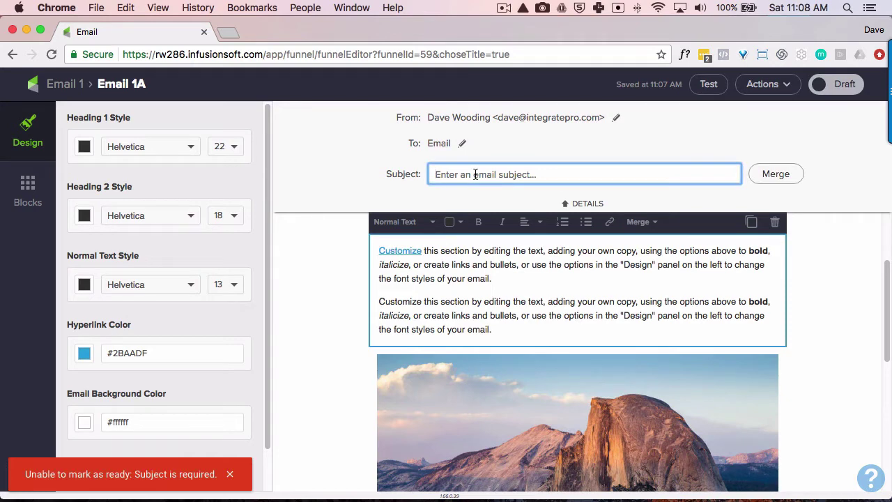
text(Welcome)
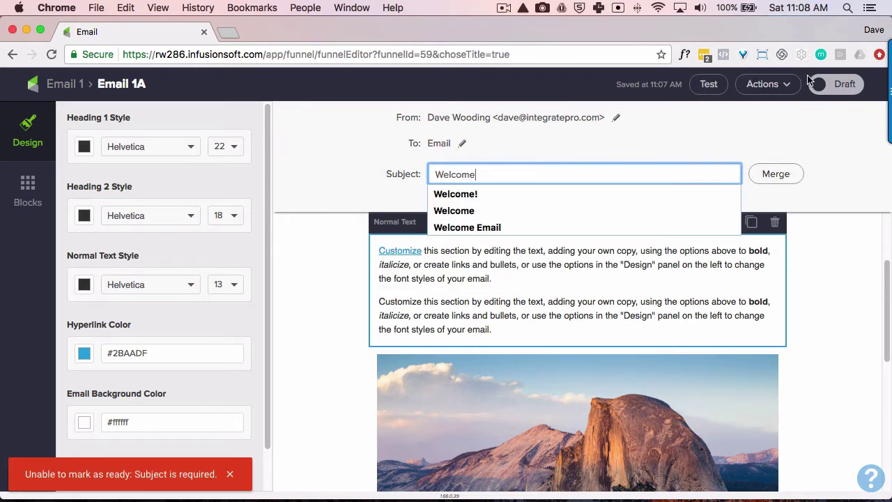
click(844, 85)
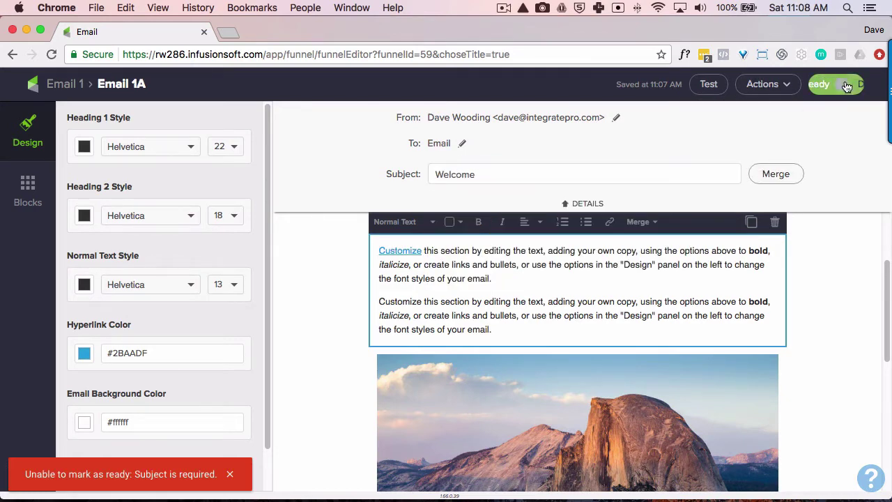
Return to the Email 1 sequence and add a delay timer connected after Email 1A.
click(50, 88)
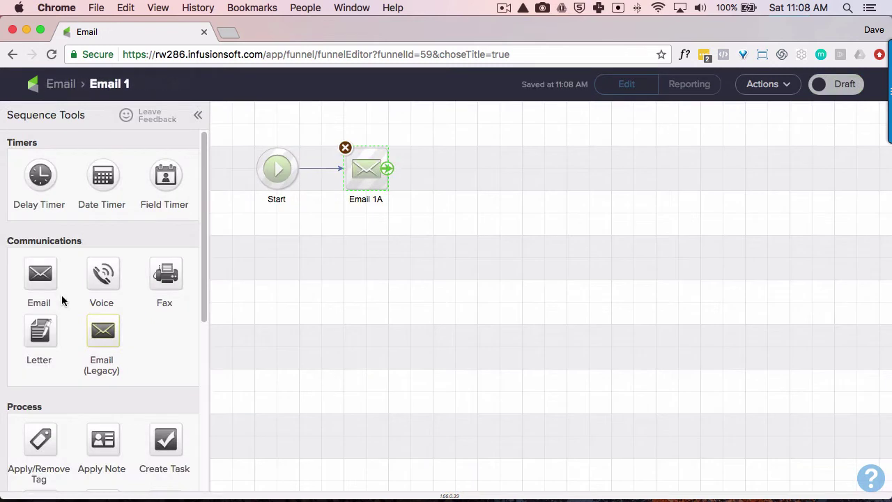
drag(43, 184, 443, 160)
drag(388, 168, 453, 175)
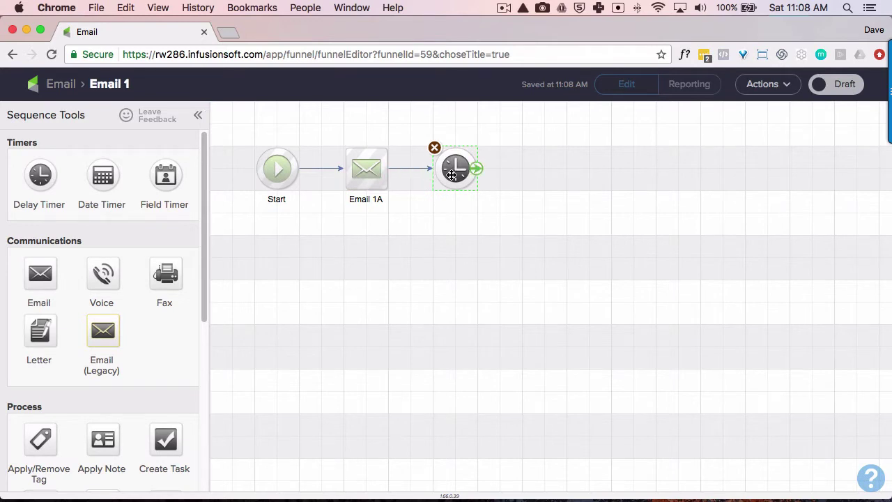
Configure the delay timer after Email 1A to wait at least 1 day and use the contact's time zone, and save it.
double_click(452, 175)
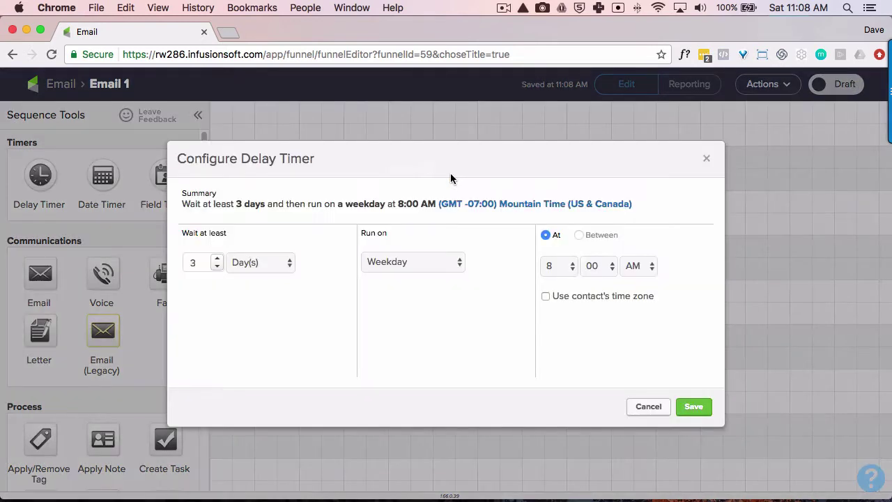
click(217, 266)
click(217, 266)
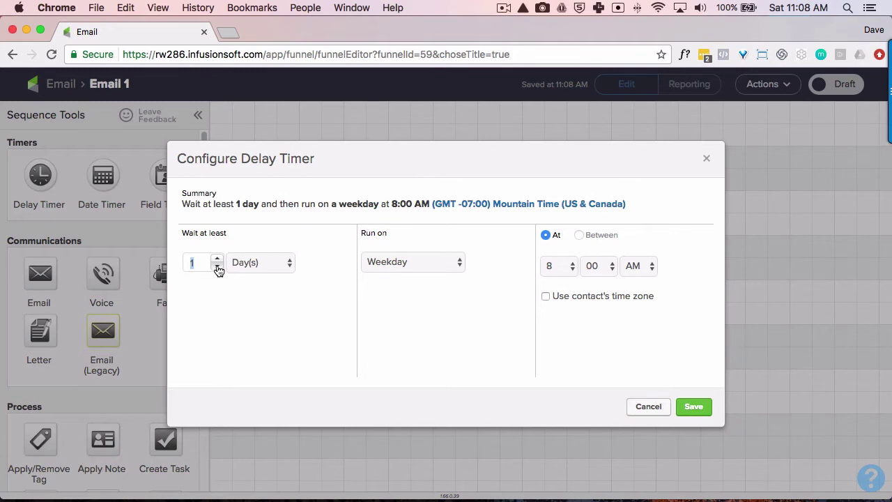
click(548, 298)
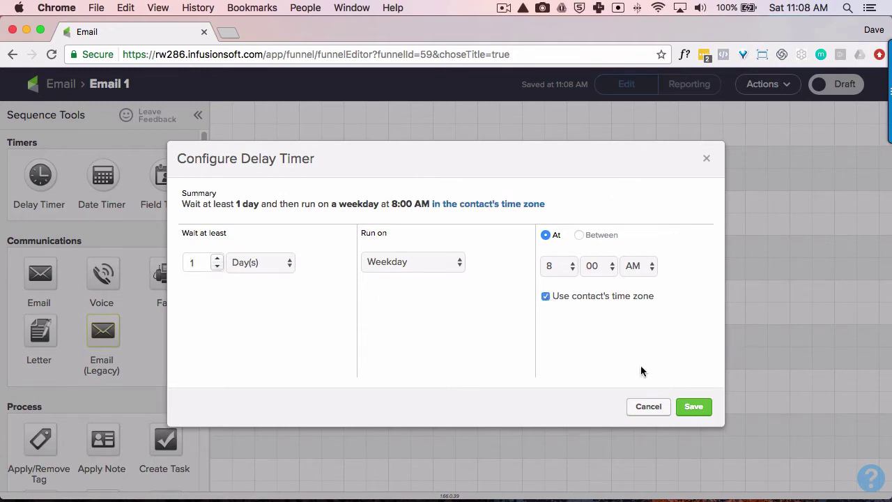
click(700, 412)
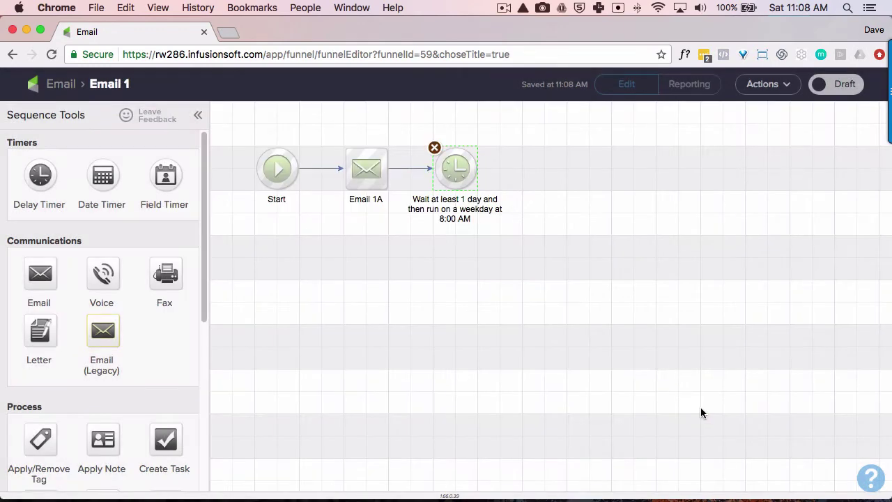
Place a duplicate of Email 1A, renamed "Email 1B", after the delay timer and connect the timer to it.
right_click(354, 177)
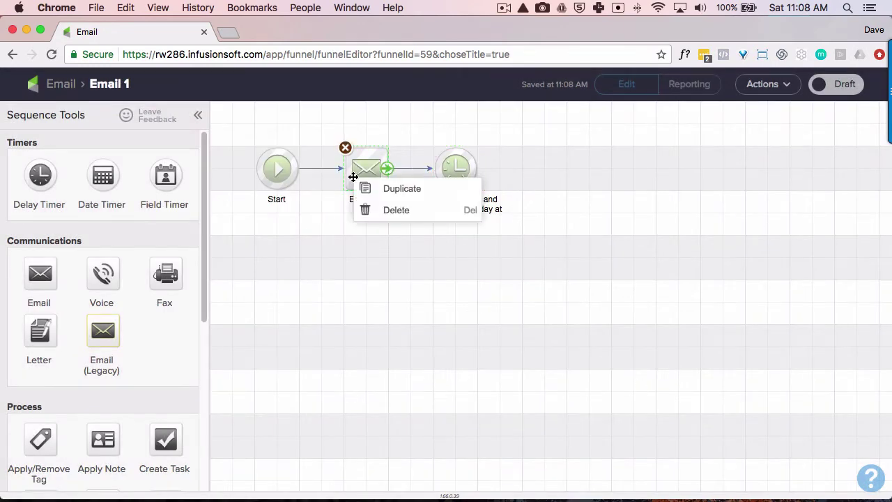
click(374, 187)
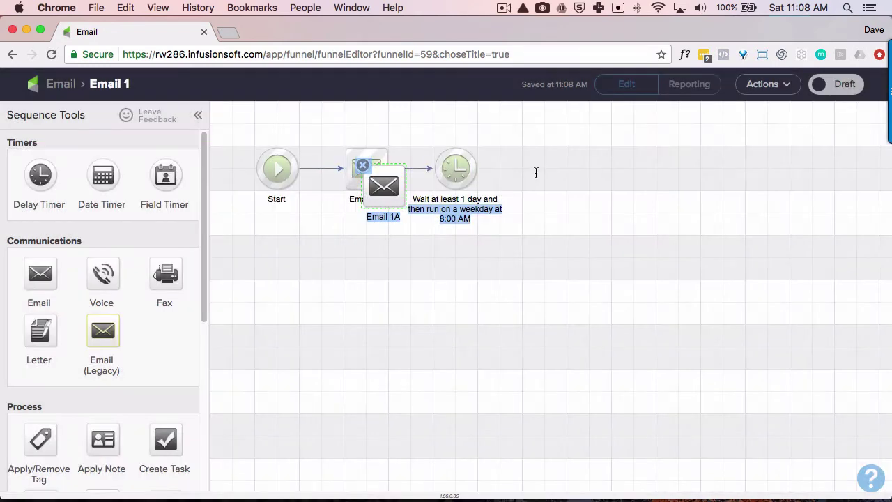
click(541, 169)
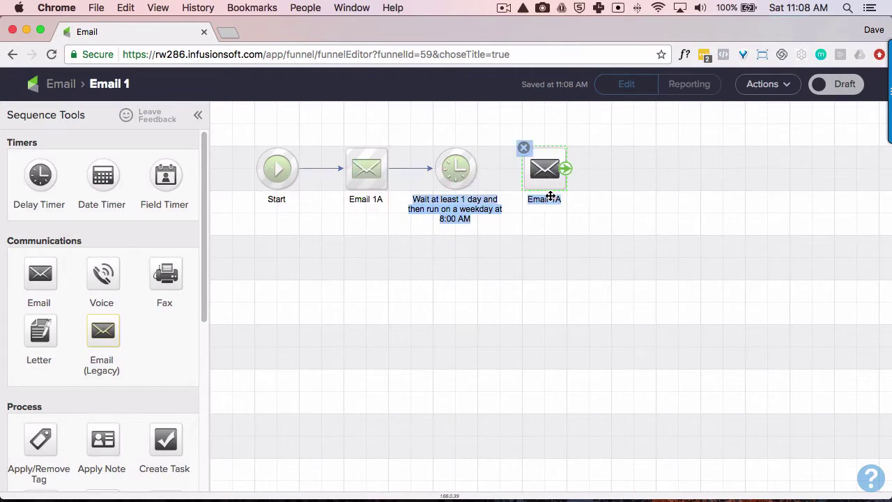
click(553, 198)
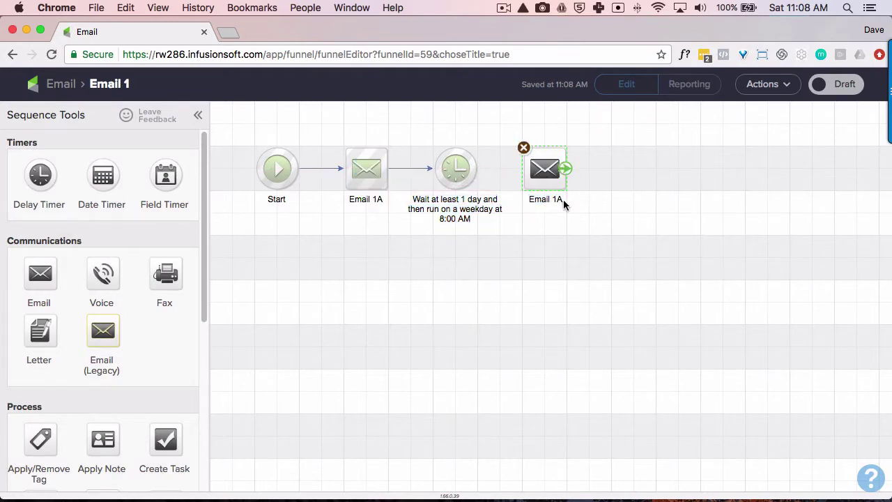
key(BackSpace)
text(B)
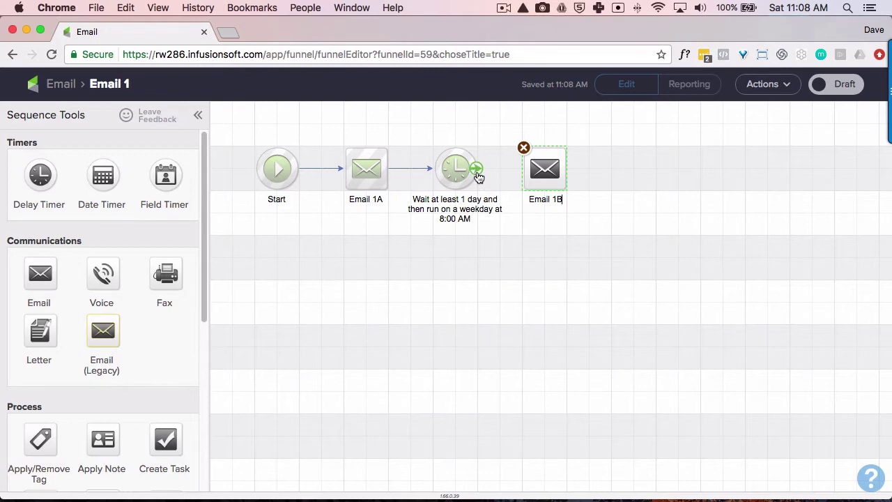
drag(477, 172, 542, 172)
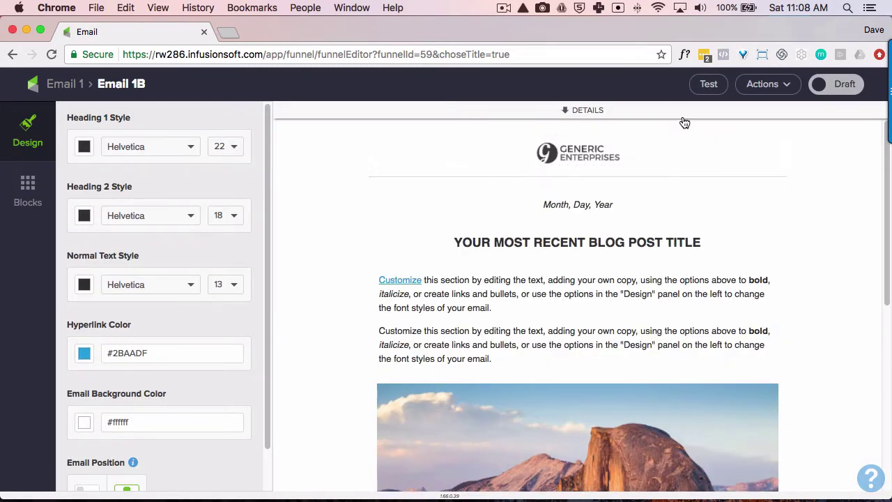
Set Email 1B's subject to "Welcome ... did you get the first email" and mark the email as ready.
click(588, 111)
click(491, 175)
text(... did you get th)
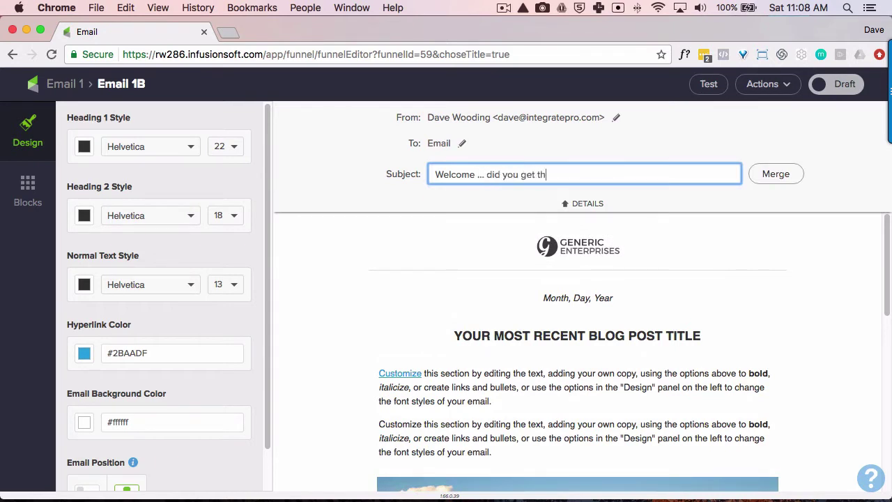
text(e first email)
click(843, 90)
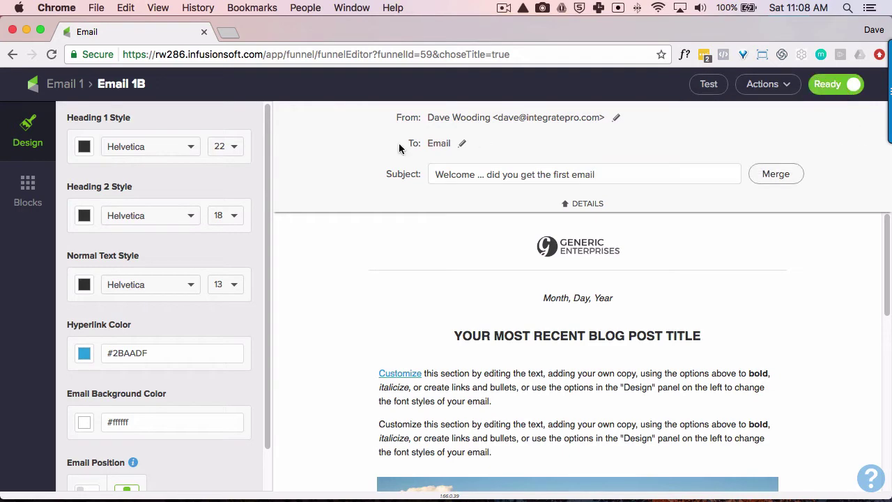
click(69, 84)
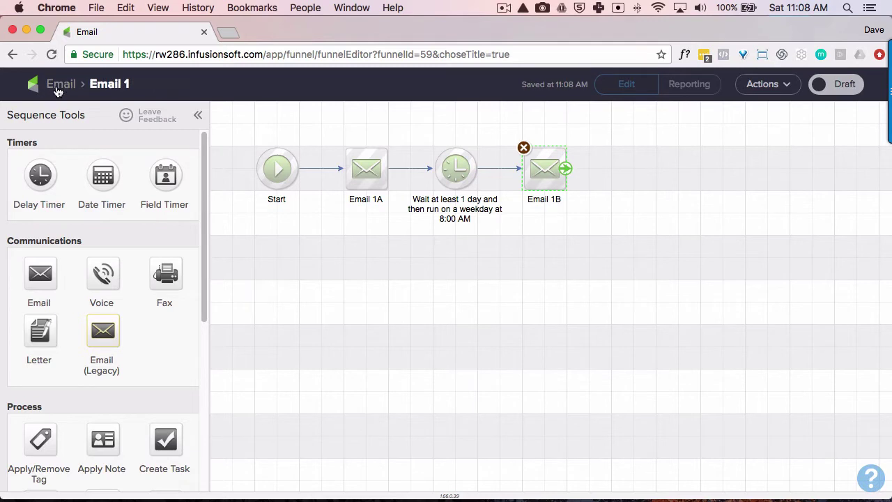
Add a delay timer after Email 1B that waits at least 1 day, then runs on the weekend at 11:00 AM in the contact's time zone.
drag(46, 178, 629, 175)
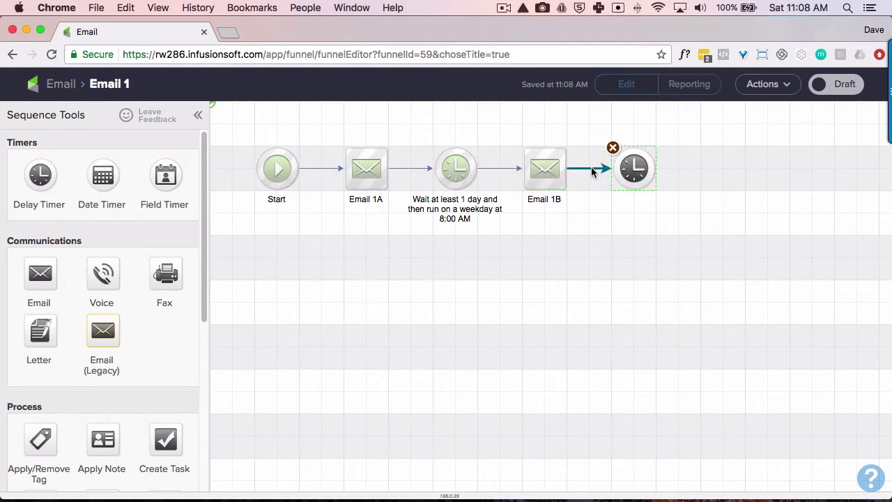
double_click(629, 175)
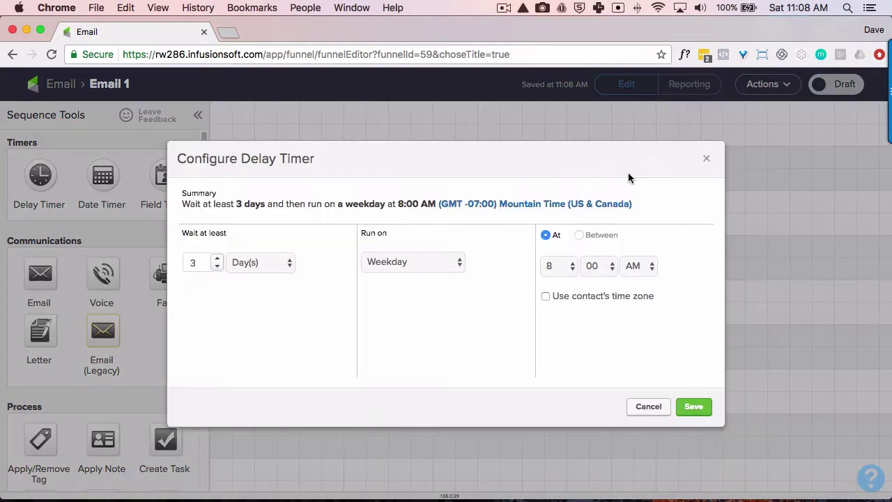
click(418, 263)
click(408, 274)
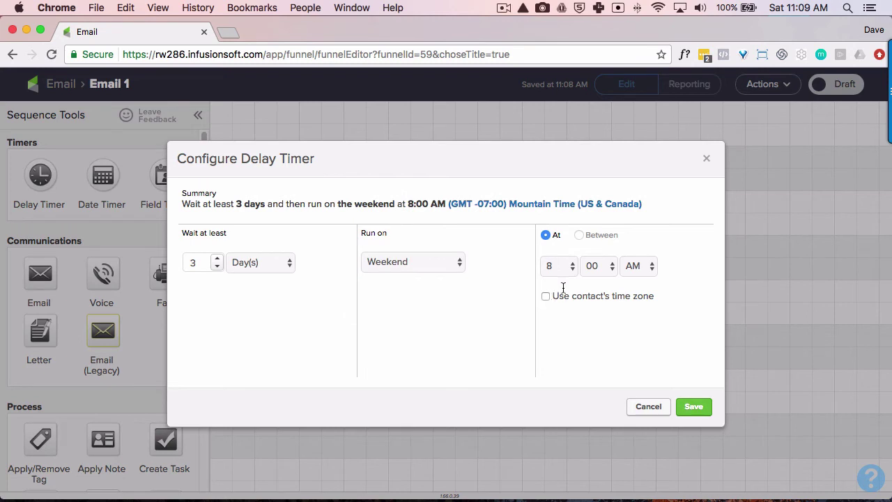
click(571, 266)
click(563, 305)
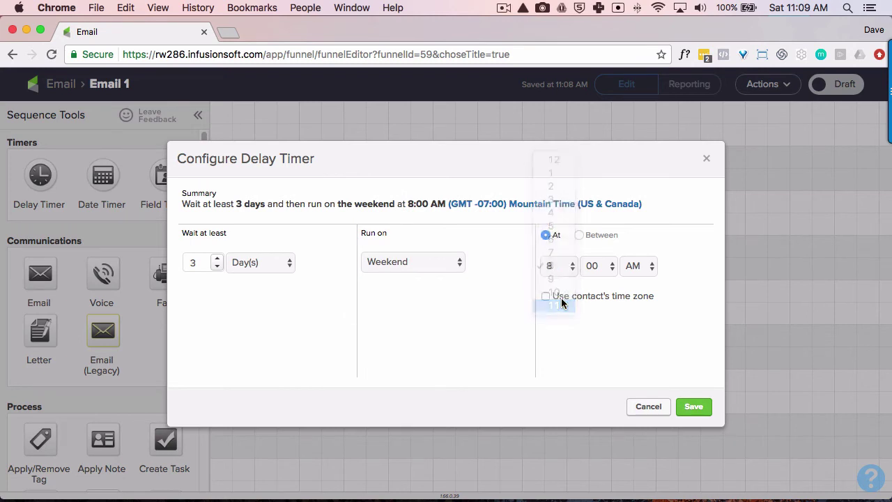
click(546, 296)
click(217, 267)
click(217, 267)
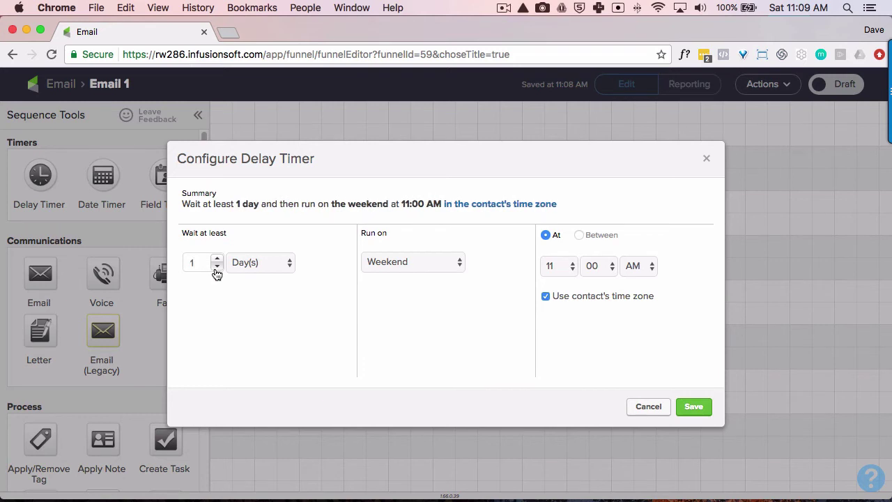
click(693, 407)
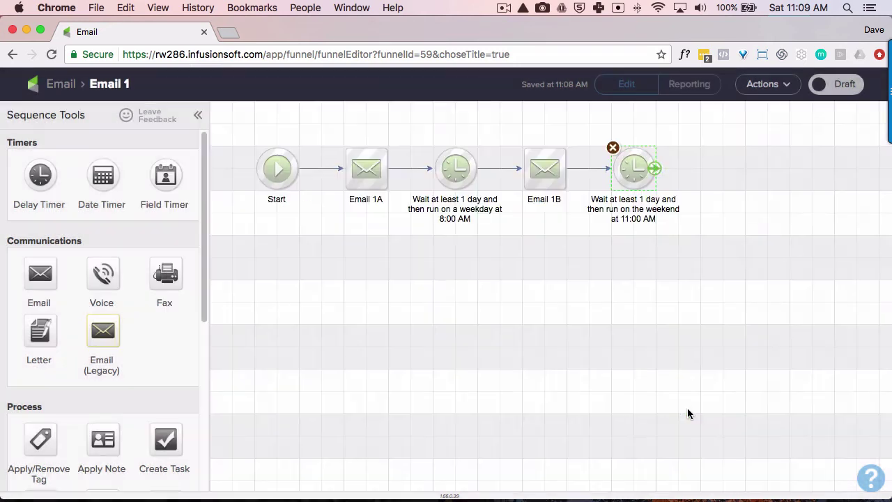
Place a duplicate of Email 1B, renamed "Email 1C", after the weekend delay timer and connect the timer to it.
right_click(538, 181)
click(558, 194)
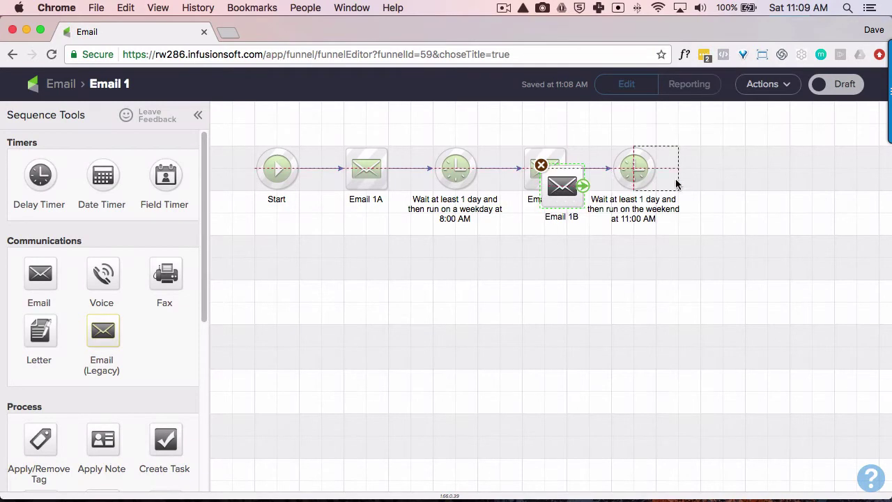
click(711, 179)
drag(656, 171, 725, 171)
click(738, 200)
click(741, 200)
key(BackSpace)
text(C)
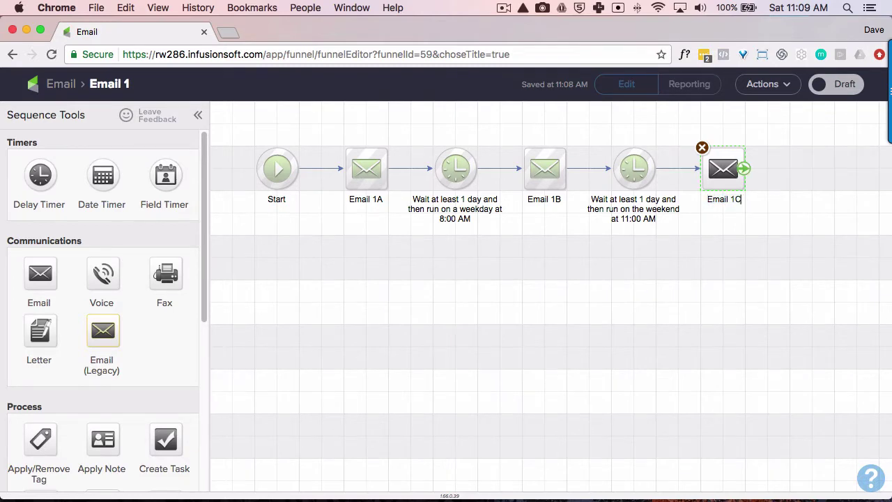
Set Email 1C's subject to "Welcome ... did you get the second email" and mark the email as ready.
double_click(725, 173)
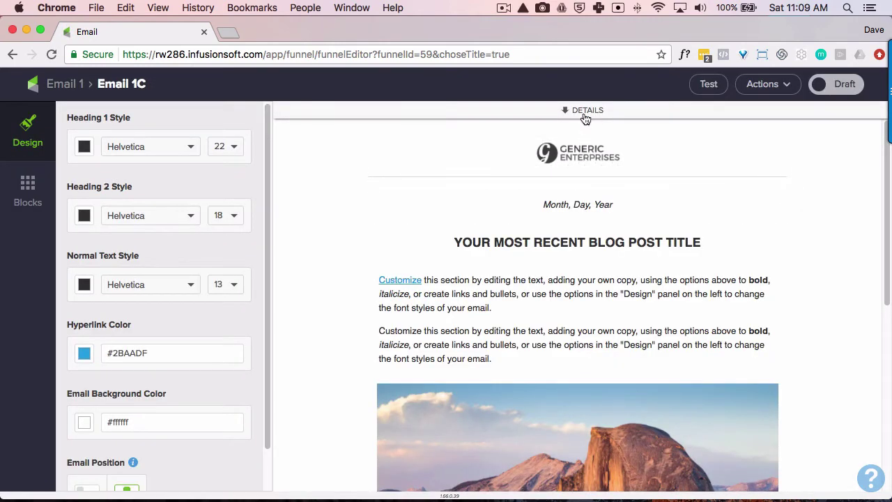
click(585, 112)
drag(599, 175, 551, 175)
double_click(562, 174)
text(second email)
click(839, 89)
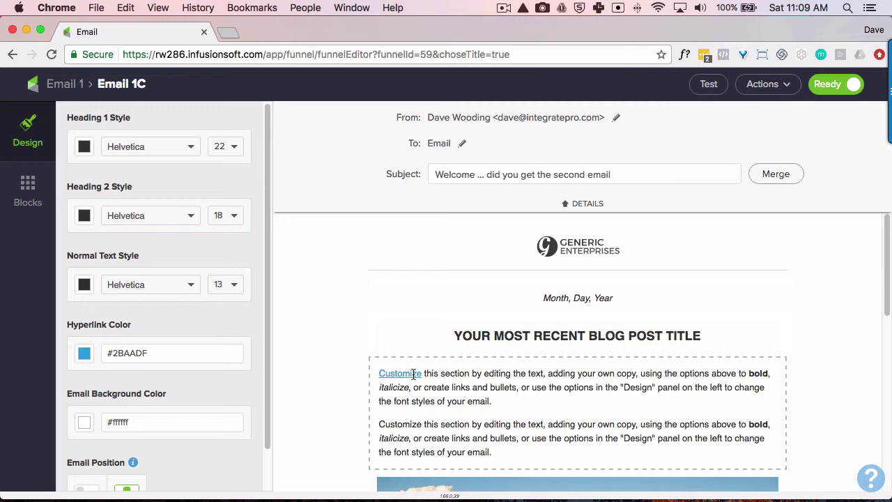
Mark the whole Email 1 sequence as ready and return to the campaign canvas.
click(12, 55)
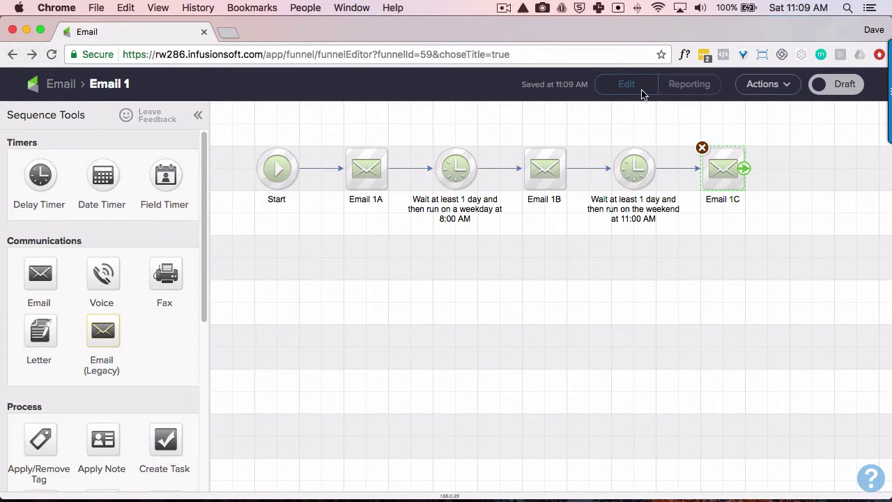
click(841, 92)
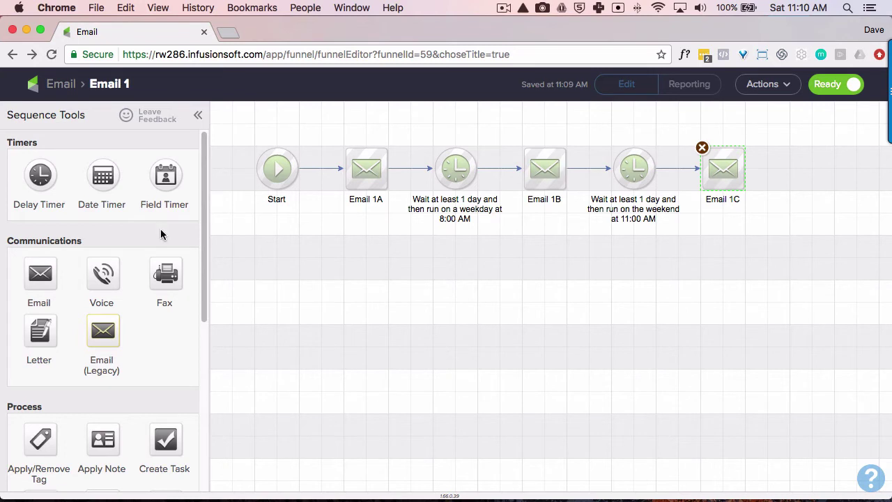
click(12, 55)
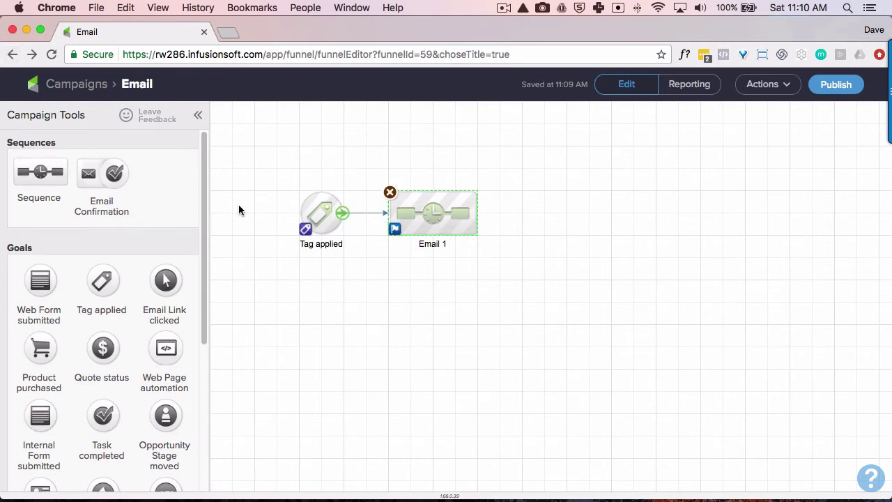
Add a new sequence named "Email - Not Interested" beside Email 1 and connect Email 1 to it.
drag(40, 171, 561, 212)
triple_click(550, 242)
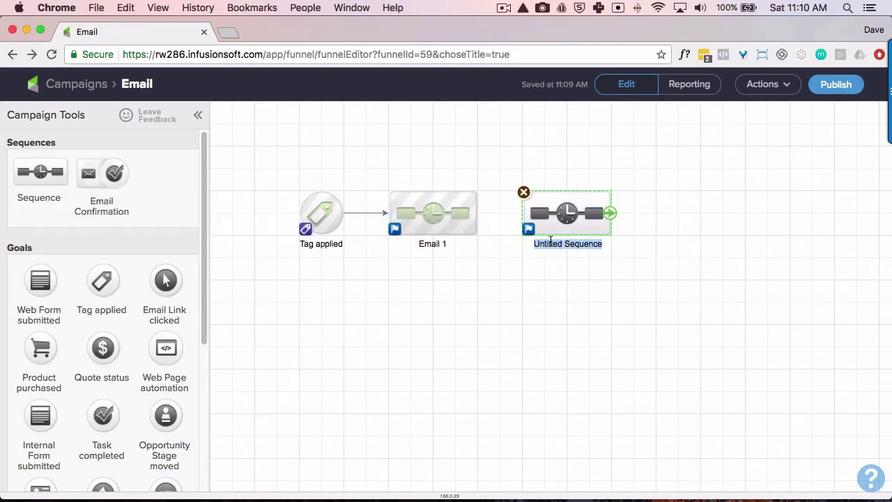
text(Email)
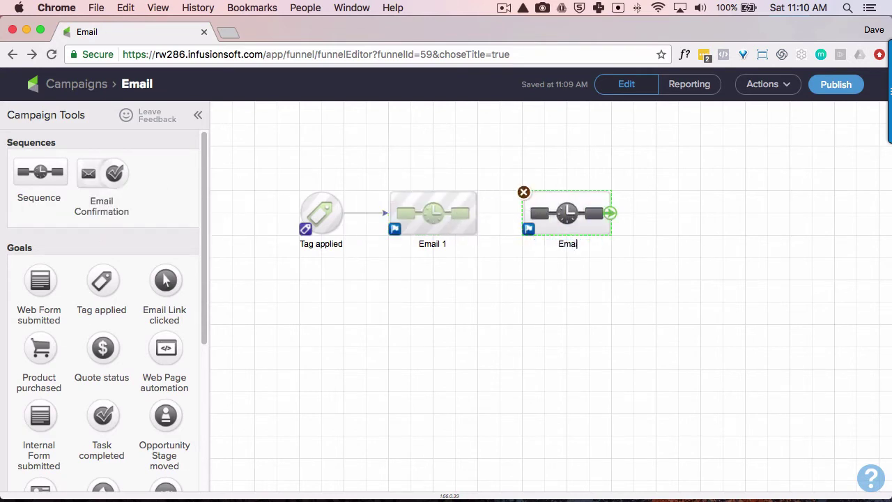
text( - Note)
key(BackSpace)
key(BackSpace)
text(Interested)
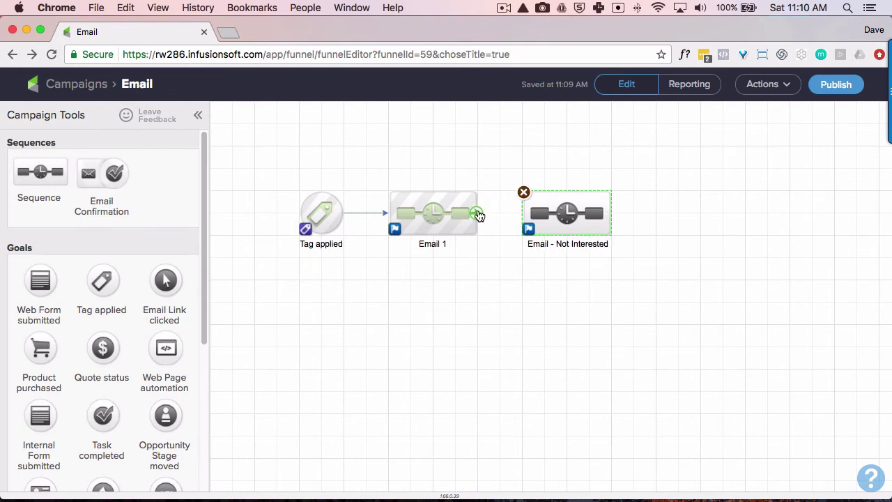
drag(479, 213, 536, 217)
Add a tag step after the start of the "Email - Not Interested" sequence and open its configuration.
double_click(555, 215)
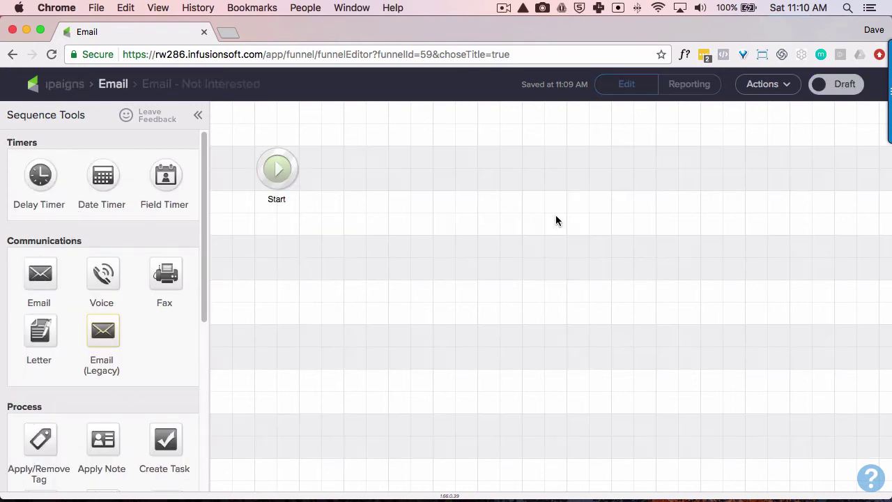
drag(29, 440, 360, 168)
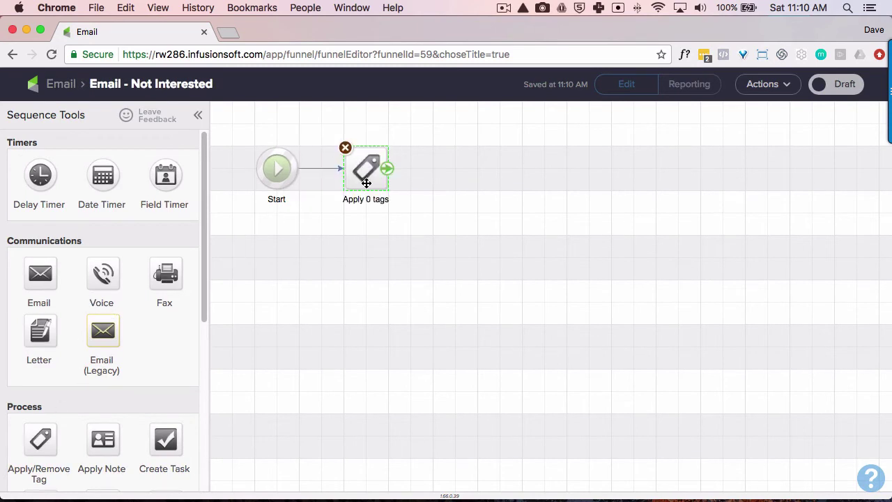
double_click(366, 182)
Make the step apply a new tag named "Email - Not Interested" in the Prospect Tags category and save it.
click(398, 290)
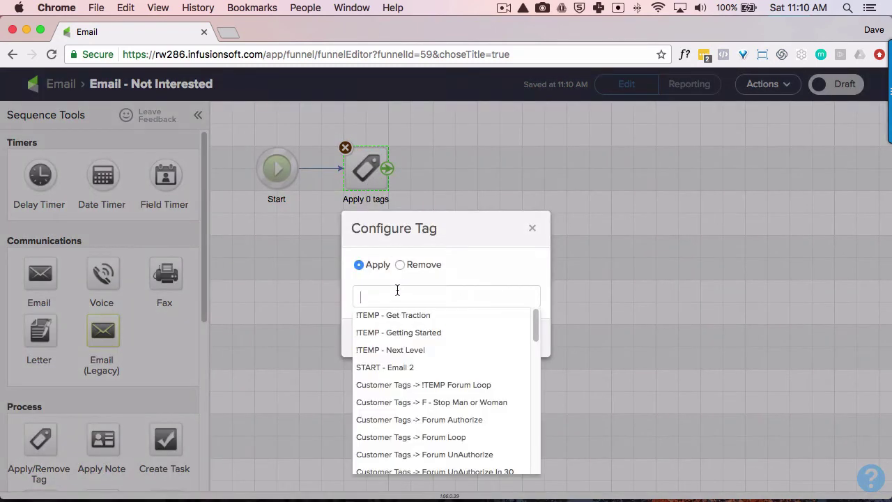
text(EMA)
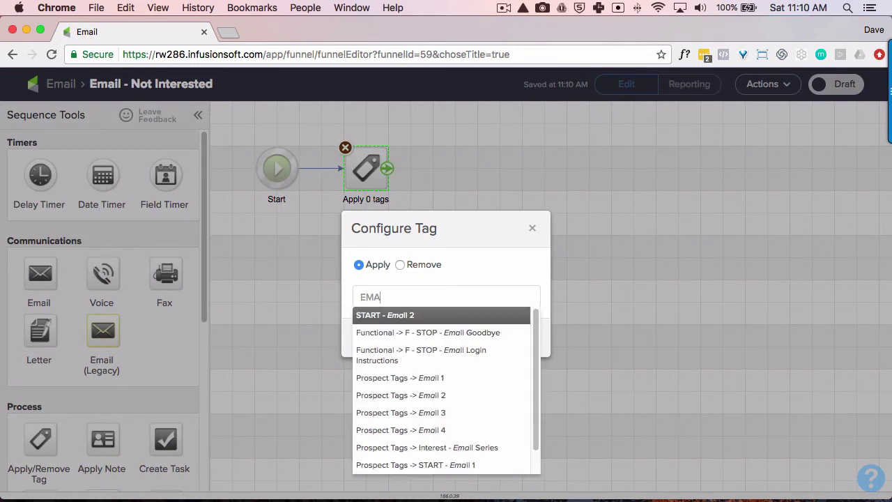
key(BackSpace)
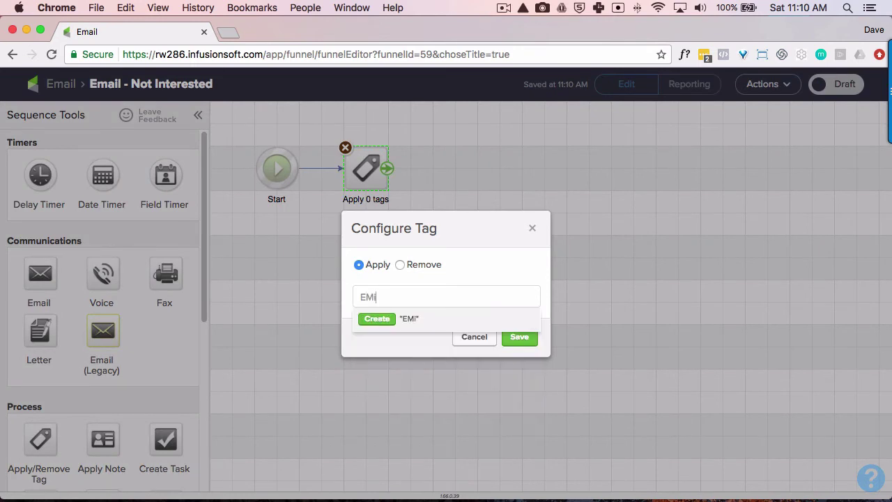
text(I)
key(BackSpace)
key(BackSpace)
text(mail - Not Interested)
click(384, 320)
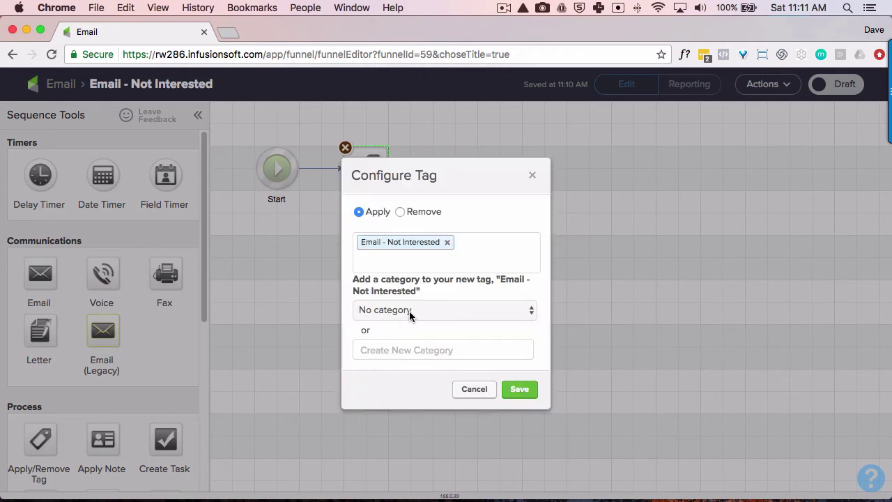
click(411, 321)
key(Escape)
click(519, 390)
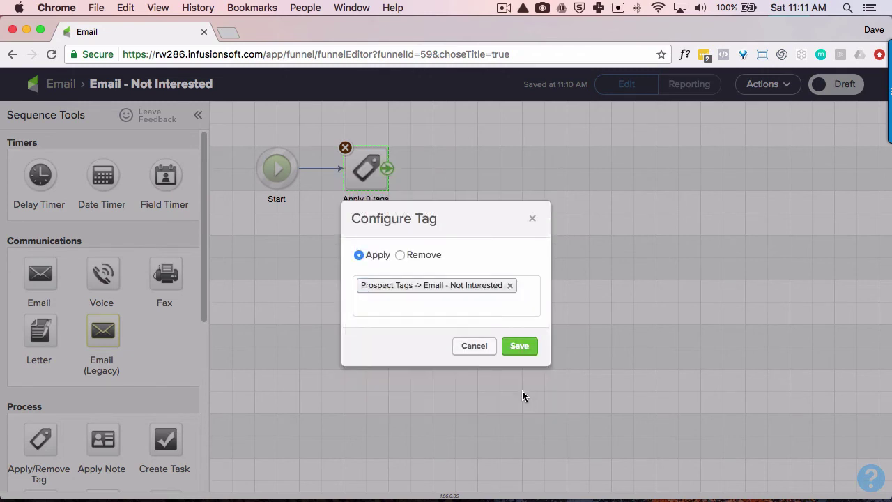
click(520, 345)
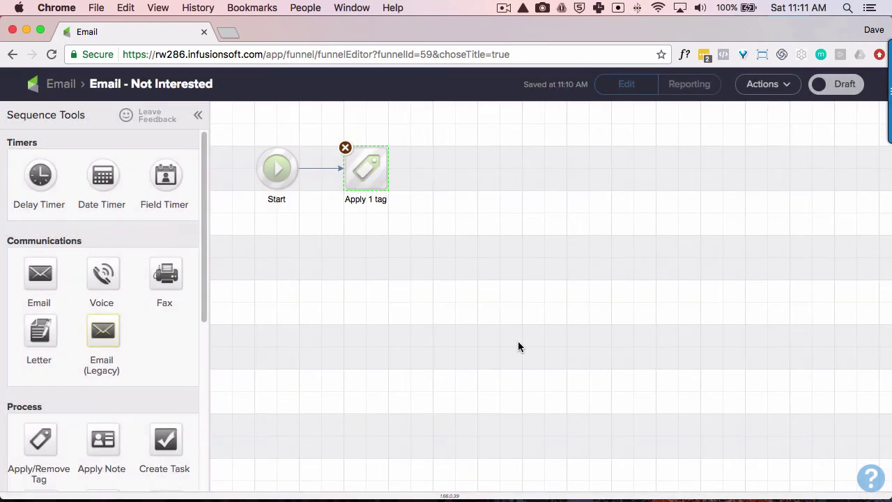
Mark the "Email - Not Interested" sequence as ready and return to the campaign canvas.
click(847, 84)
click(55, 89)
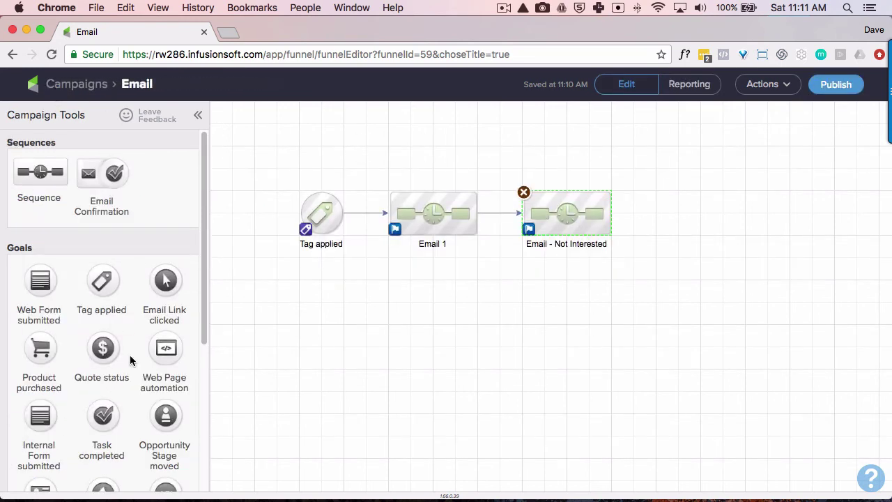
Add a Tag applied goal after the "Email - Not Interested" sequence, achieved when the "START - Email 2" tag is applied.
drag(109, 292, 663, 211)
double_click(673, 214)
click(369, 286)
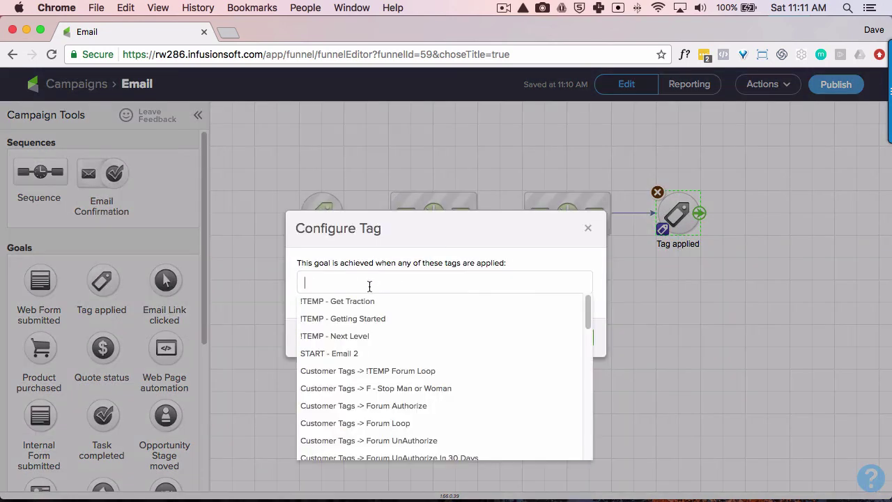
click(348, 355)
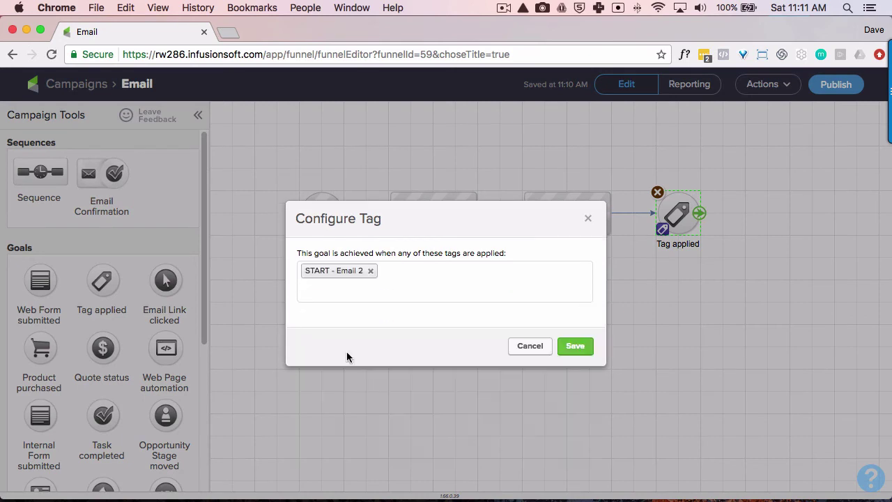
click(584, 346)
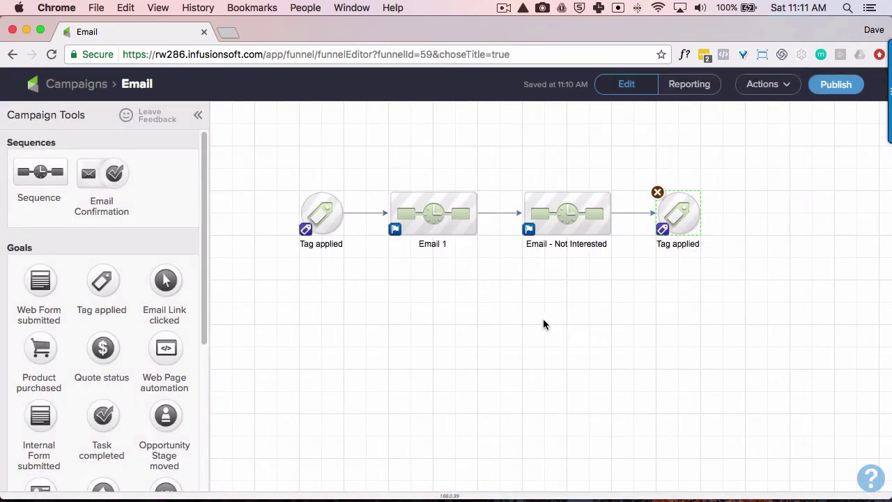
mouse_move(412, 197)
mouse_move(681, 222)
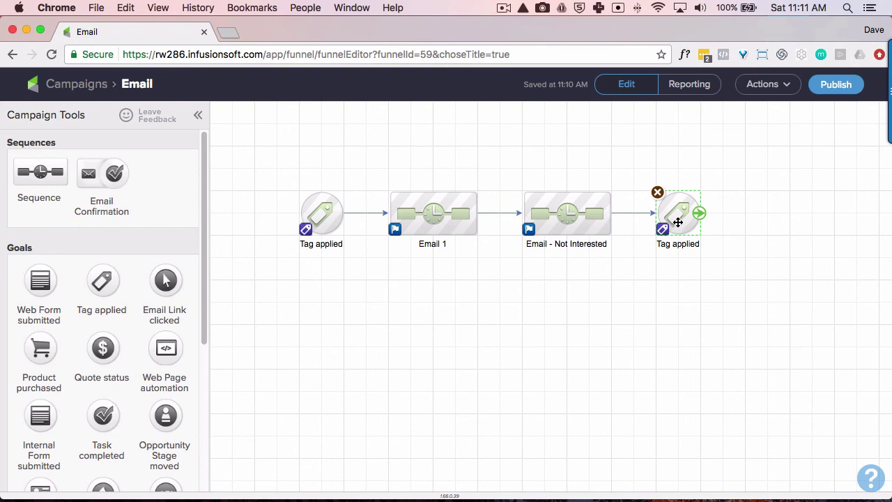